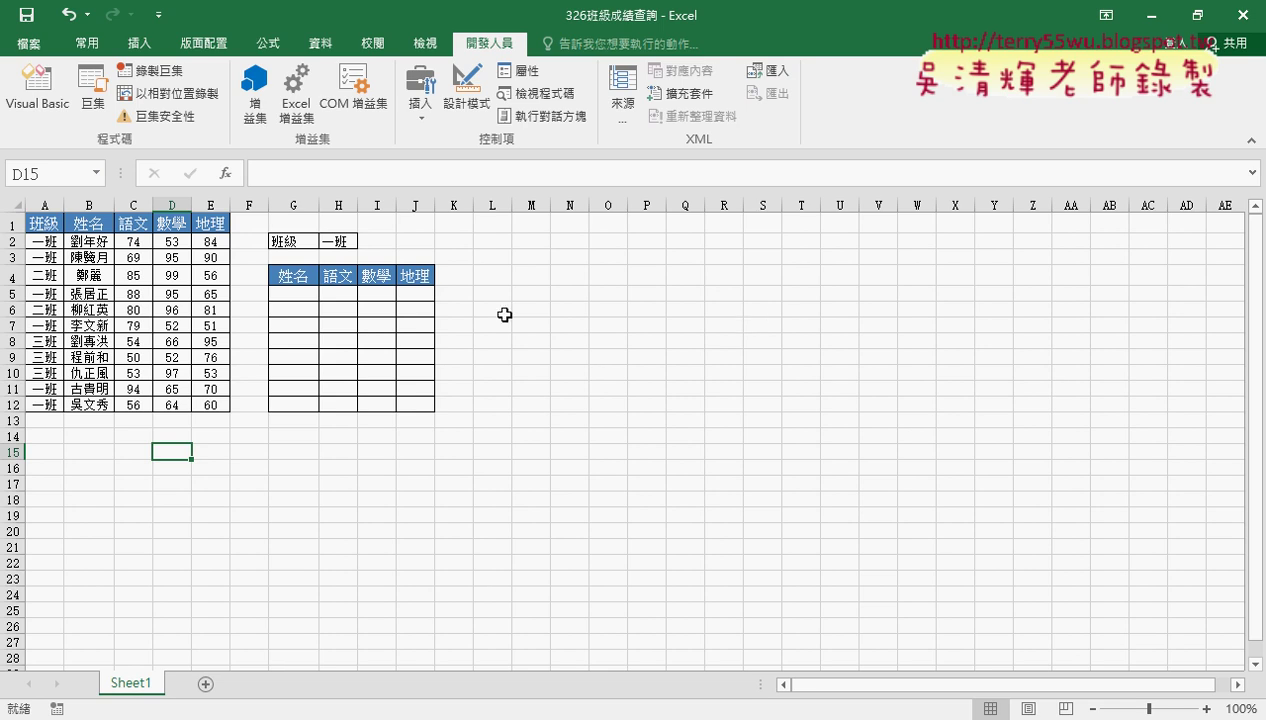
Step: In the 班級 macro, add a For i = 2 To 12 … Next loop and begin If Cells(i,"A")=Range("H2") Then
left_click(339, 241)
left_click(38, 103)
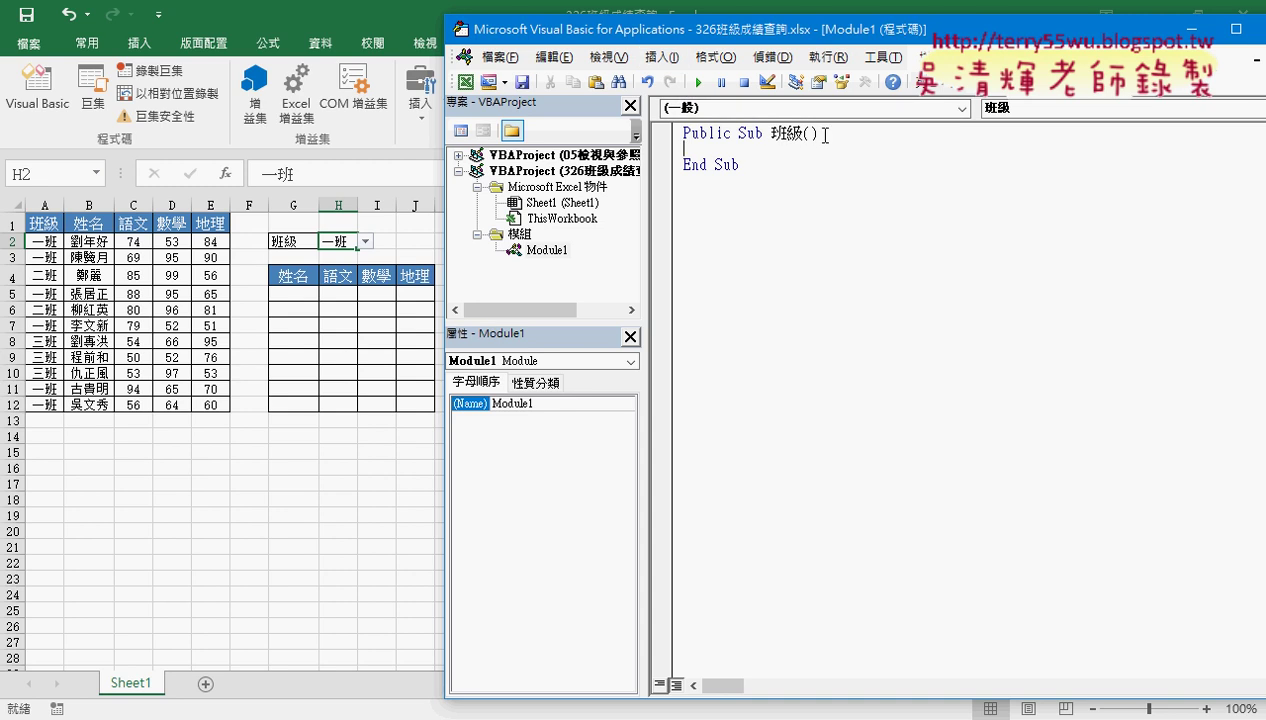
left_click_drag(818, 133, 690, 135)
left_click(707, 148)
key("Tab")
type("for ")
type("i=")
type("2 t")
type("o 12")
key("Return")
key("Return")
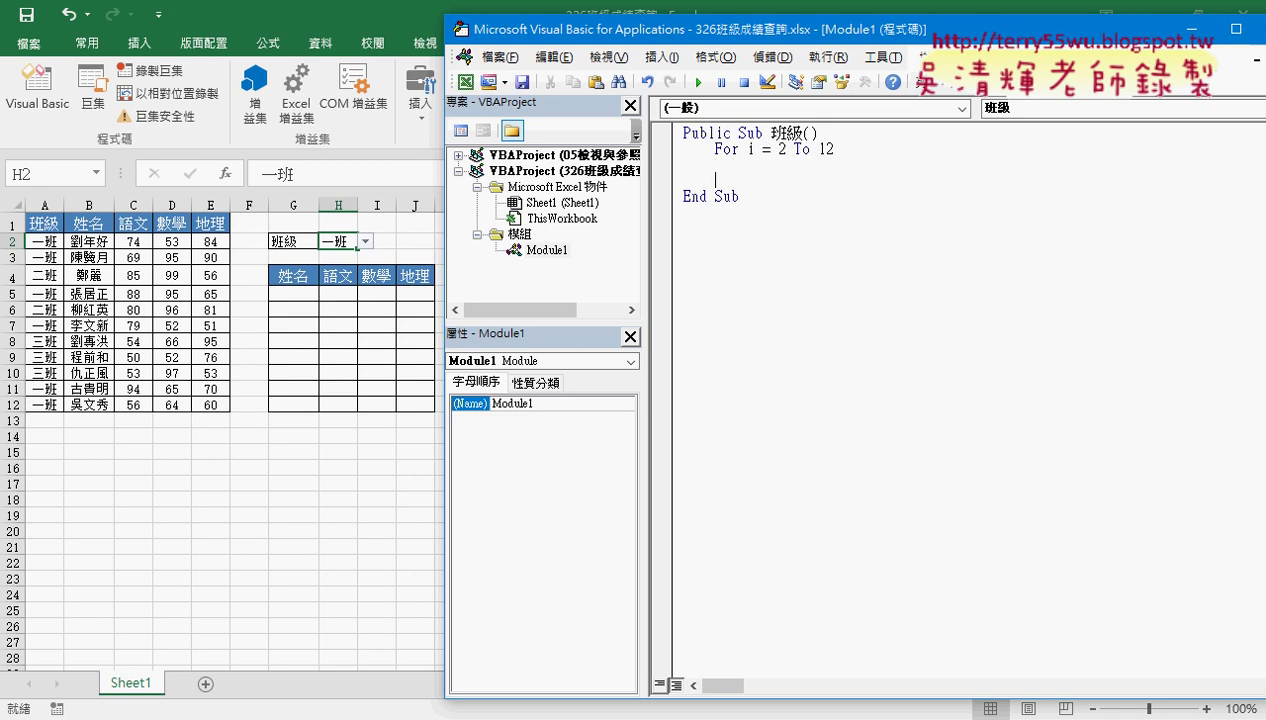
type("next")
type("i")
type("f ")
type("cell")
type("s(i,")
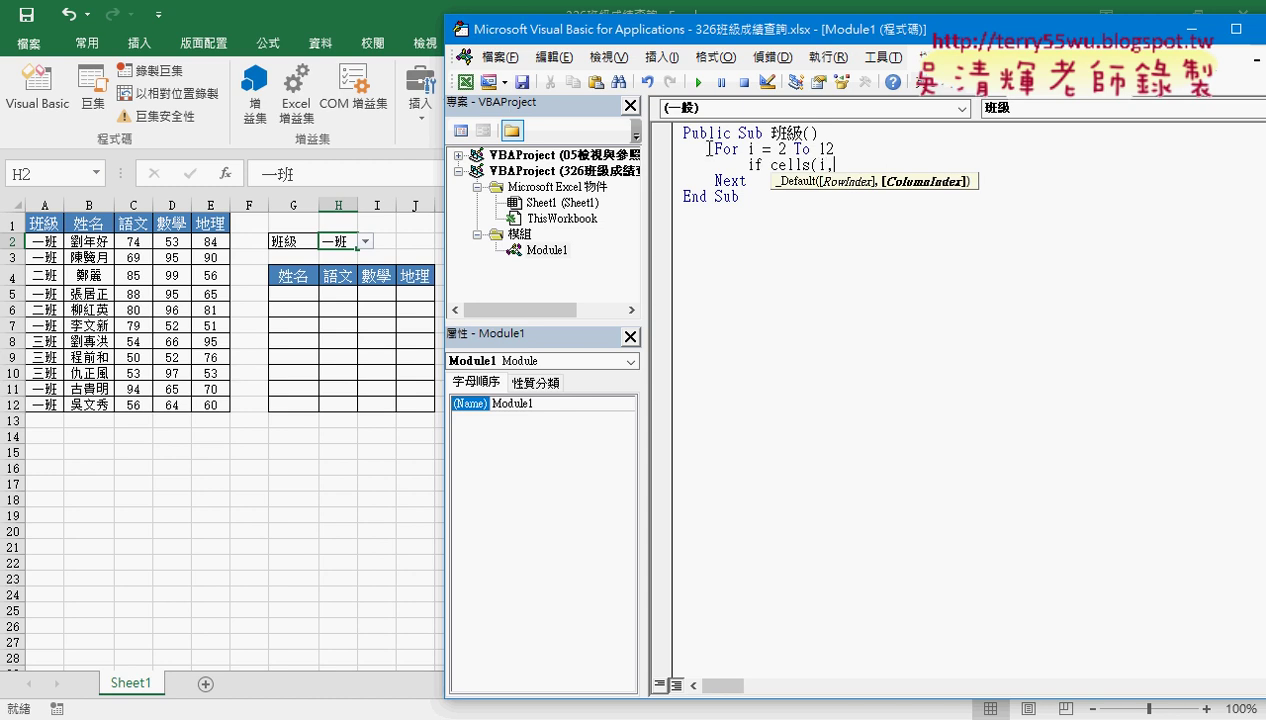
type("\"A\"")
type(")=")
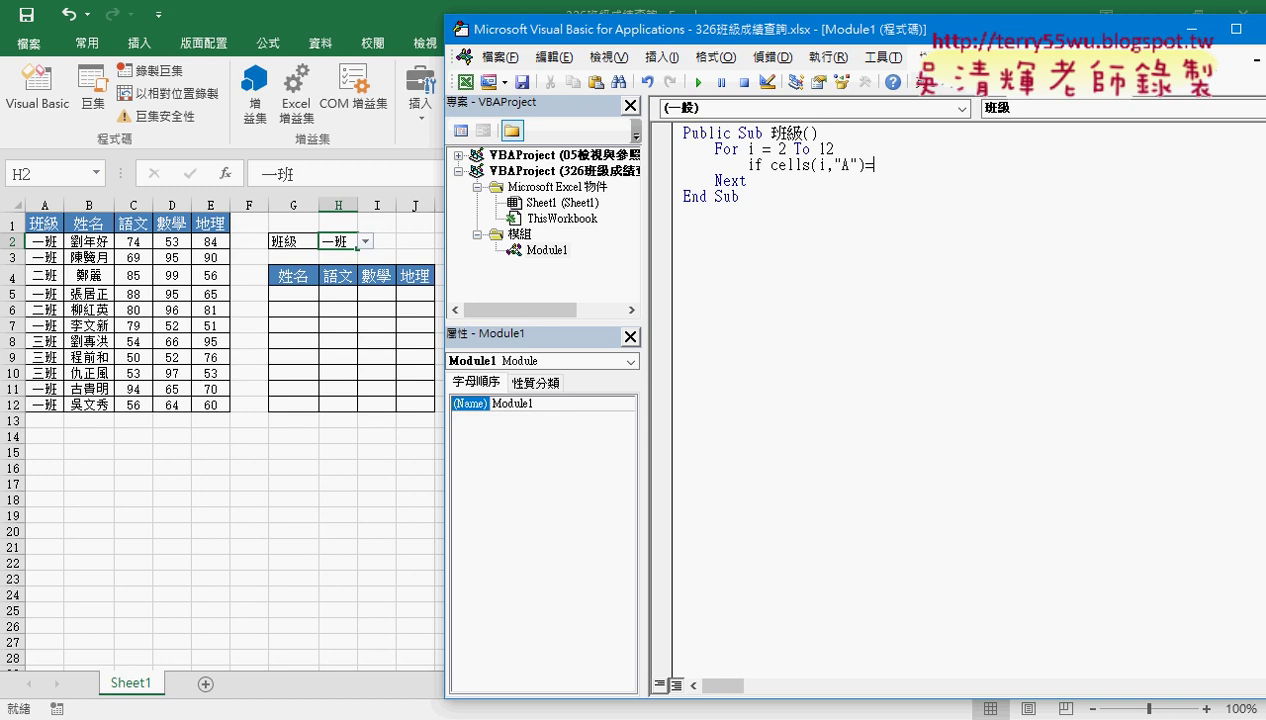
type("ra")
type("ng")
type("e(\"")
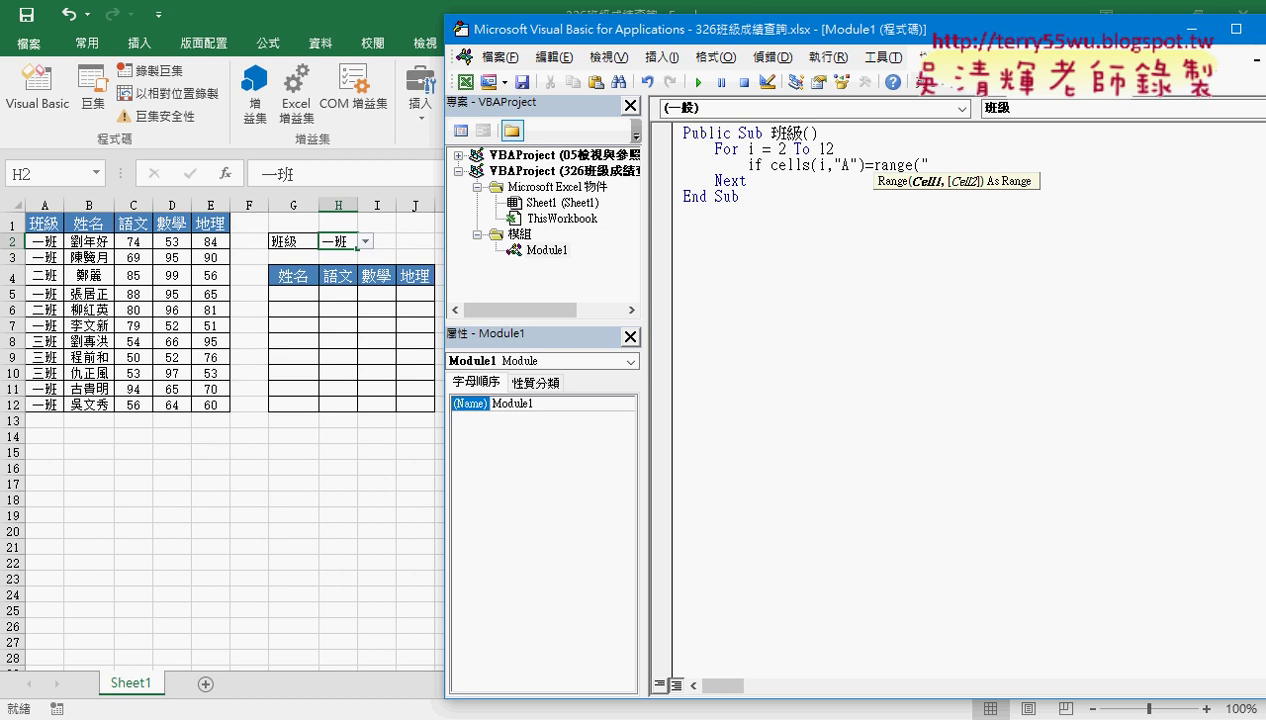
type("H2\")")
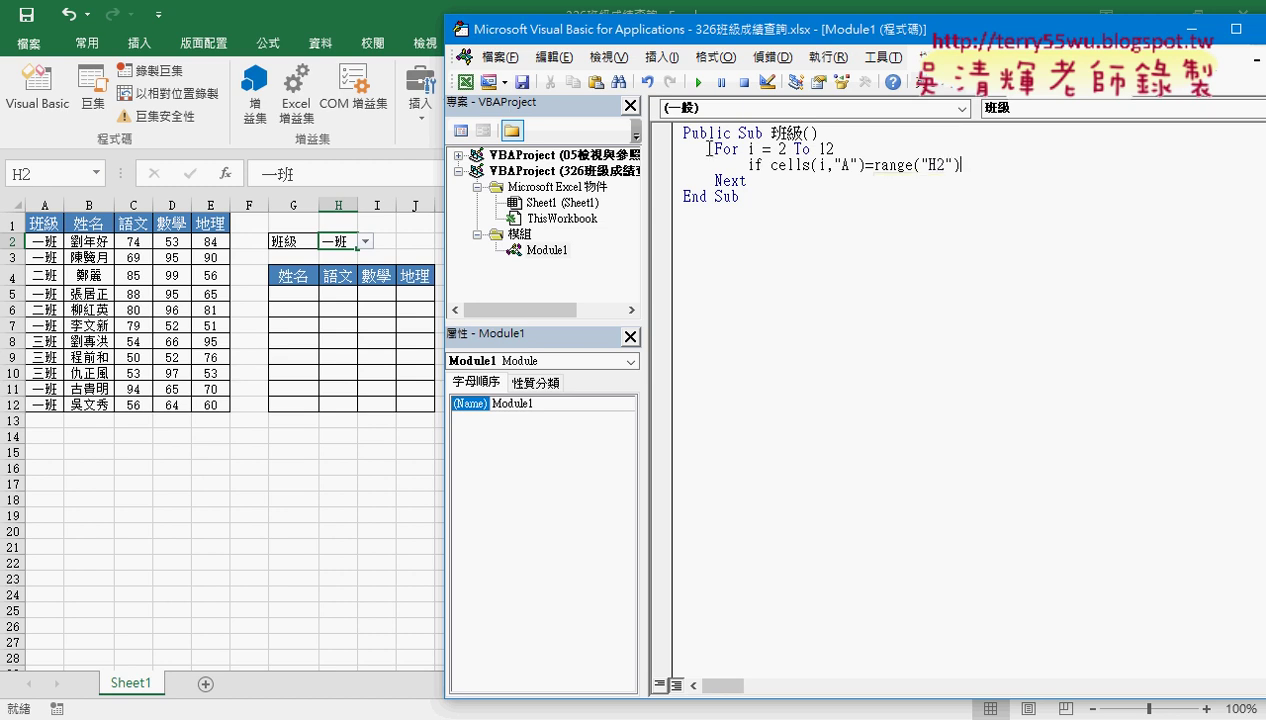
type(" th")
type("en")
Step: Close the If Cells(i,"A")=Range("H2") Then line with End If
key("Return")
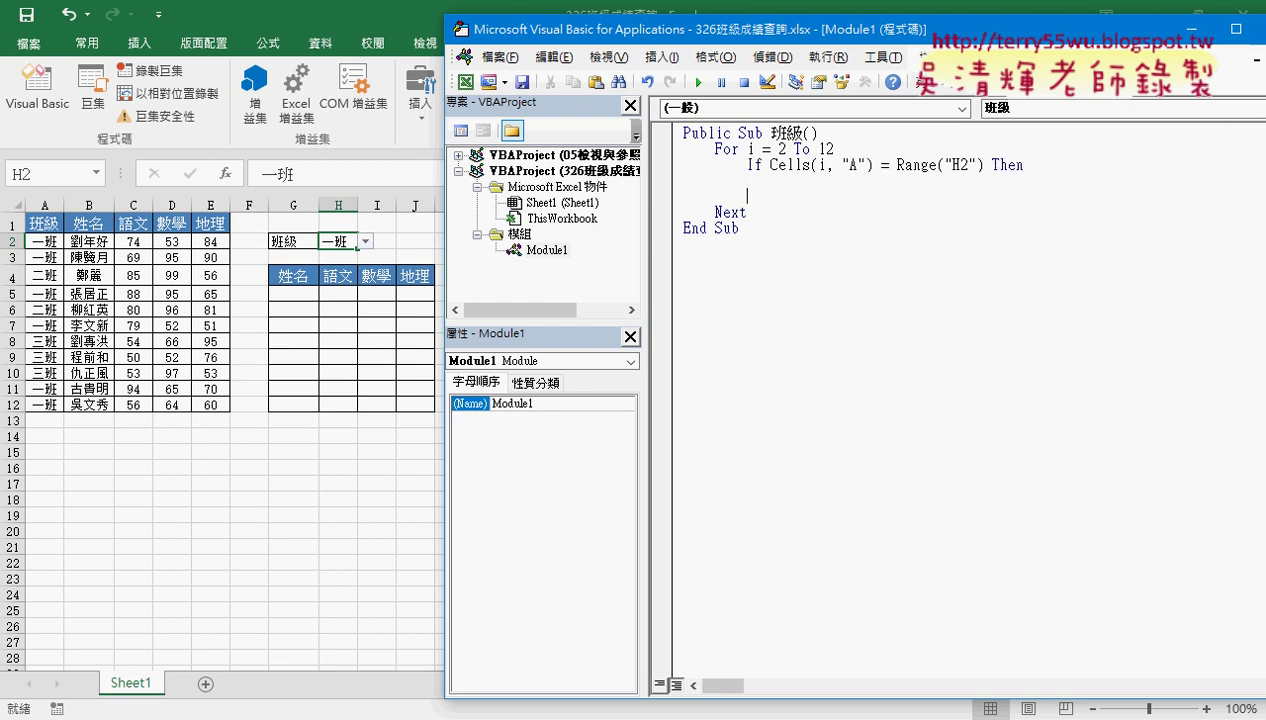
type("end ")
type("if")
left_click(747, 180)
Step: Inside the If block, begin the assignment cells(k,"G")=
left_click_drag(112, 248, 290, 276)
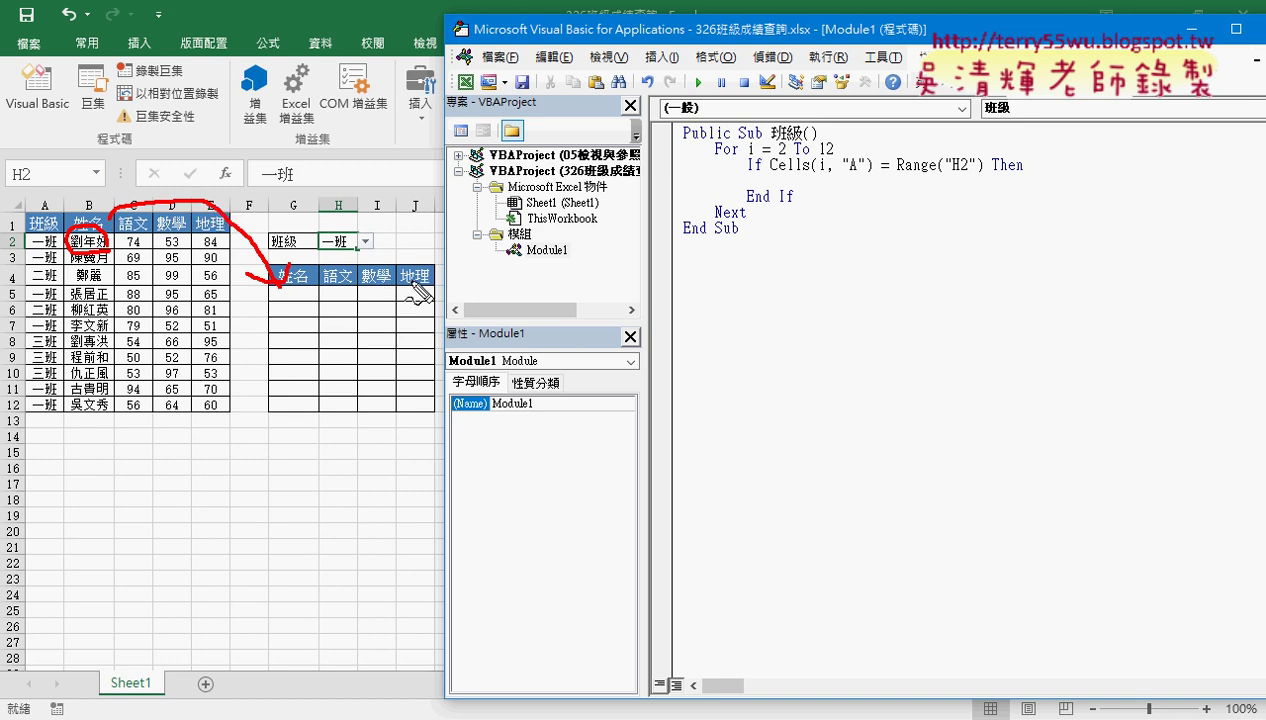
key("Escape")
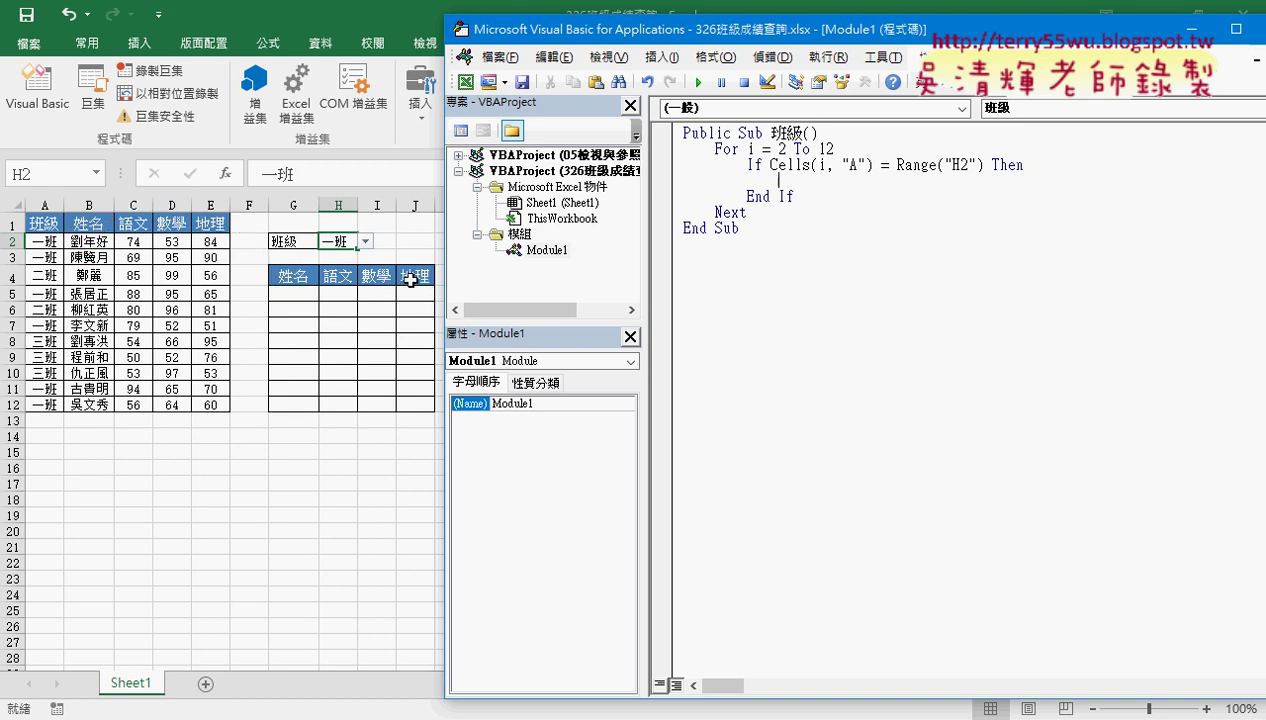
type("cee")
key("BackSpace")
key("BackSpace")
type("ells")
type("(")
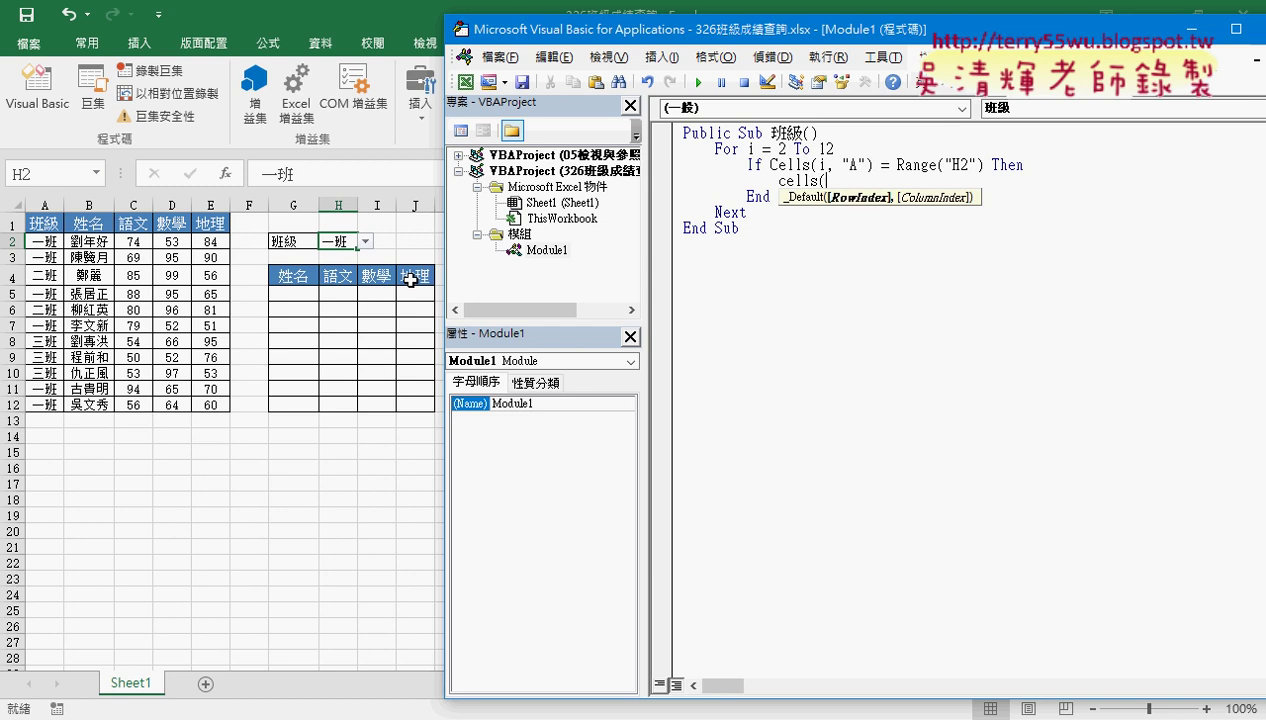
type("k")
type(",")
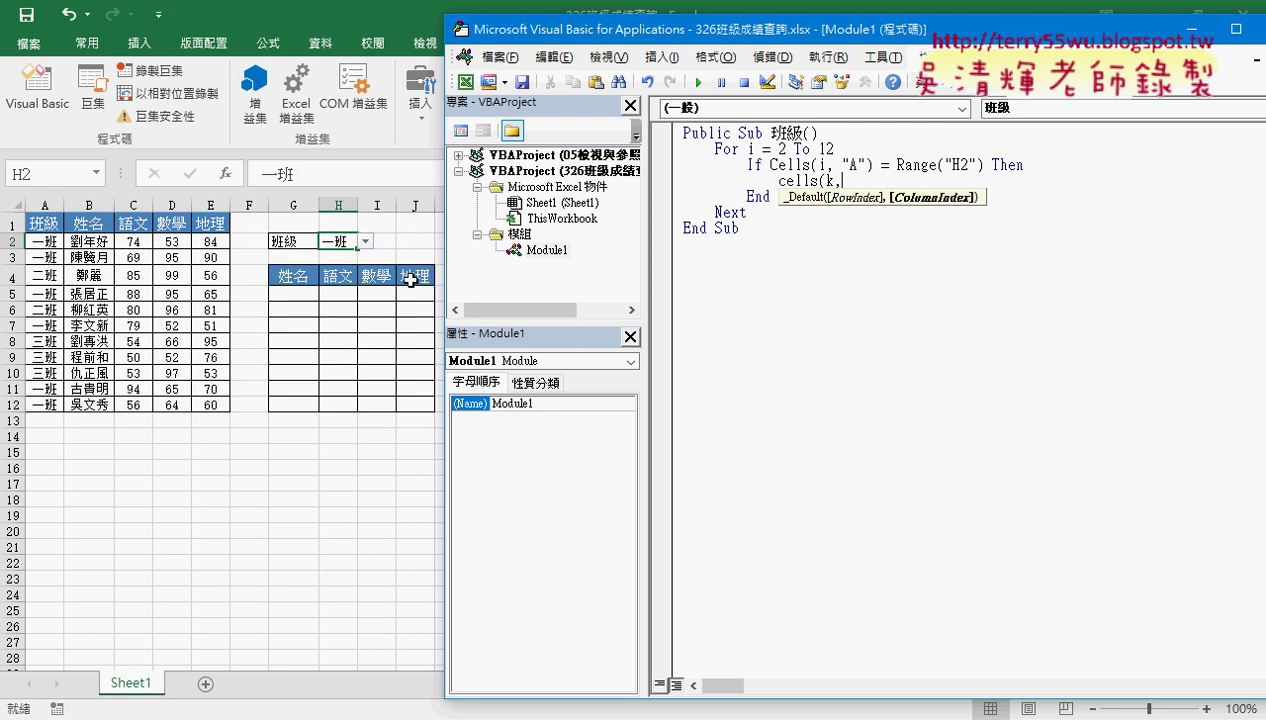
type("\"")
type("G\"")
type(")=")
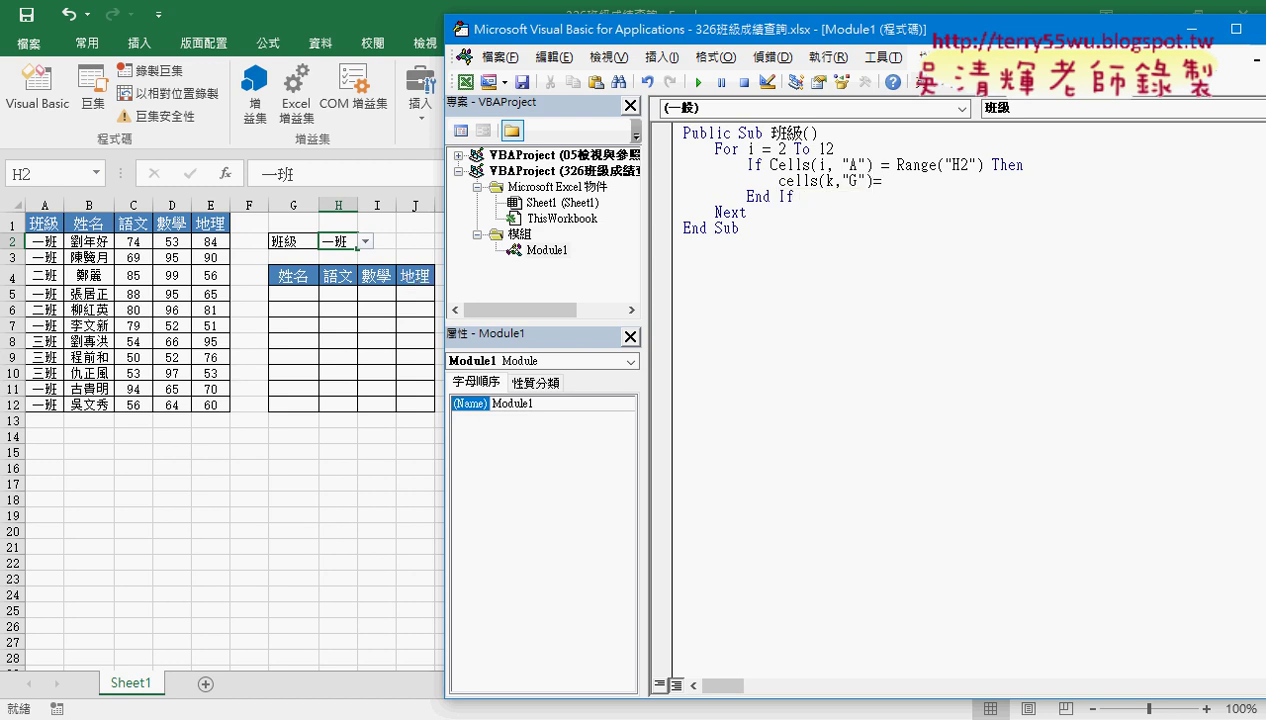
Step: Complete the assignment as Cells(k, "G") = Cells(i, "B")
left_click(840, 166)
left_click(609, 446)
left_click_drag(770, 164, 880, 164)
key("ctrl+c")
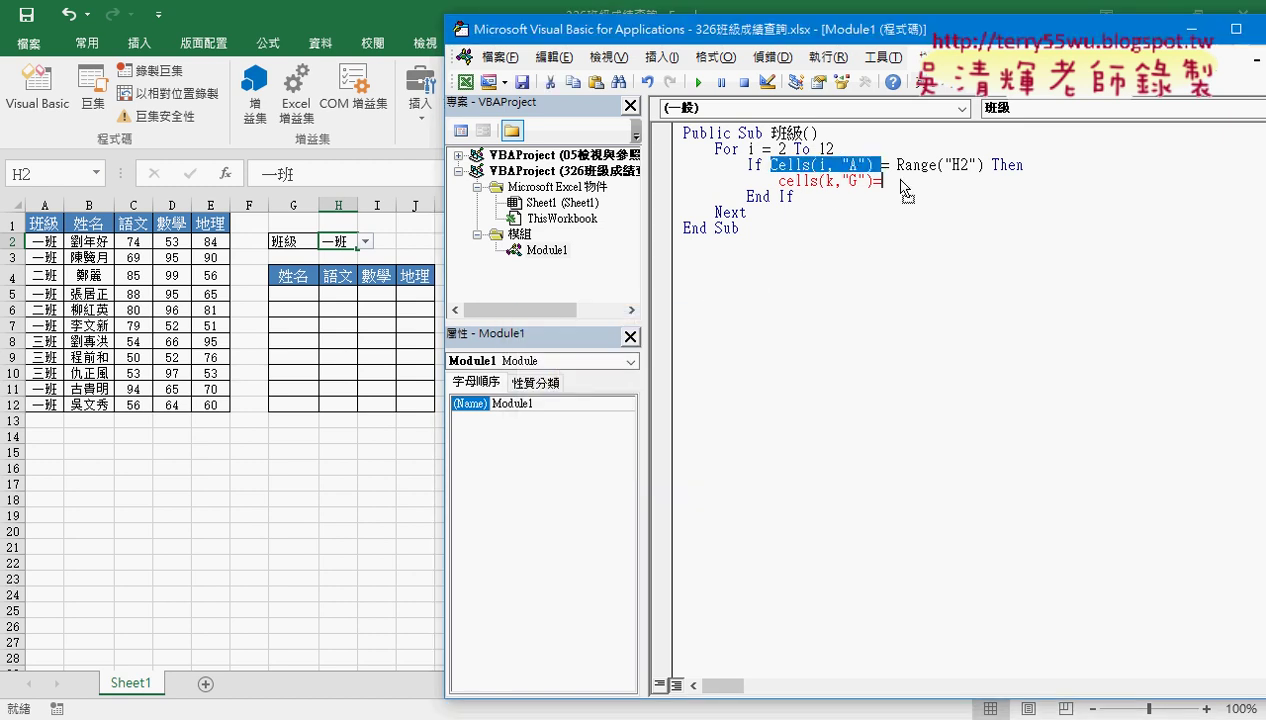
left_click(892, 182)
key("ctrl+v")
double_click(962, 181)
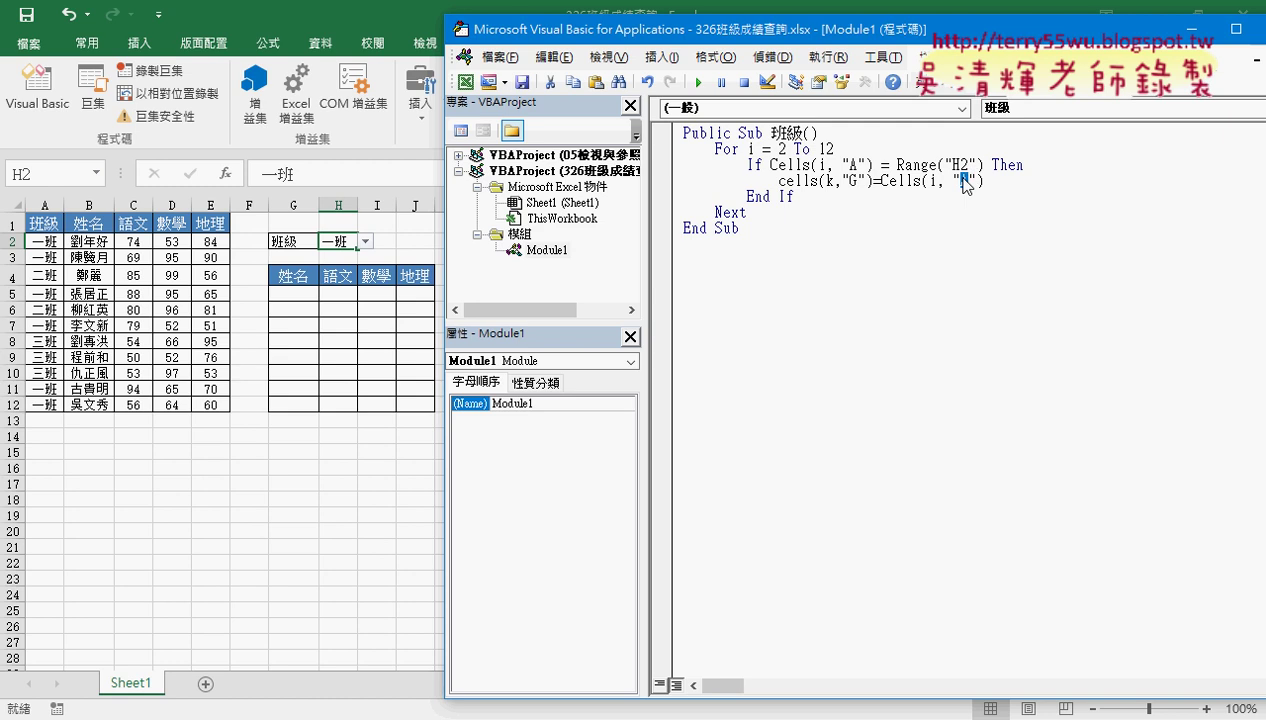
type("B")
left_click(871, 181)
left_click(1003, 186)
key("Return")
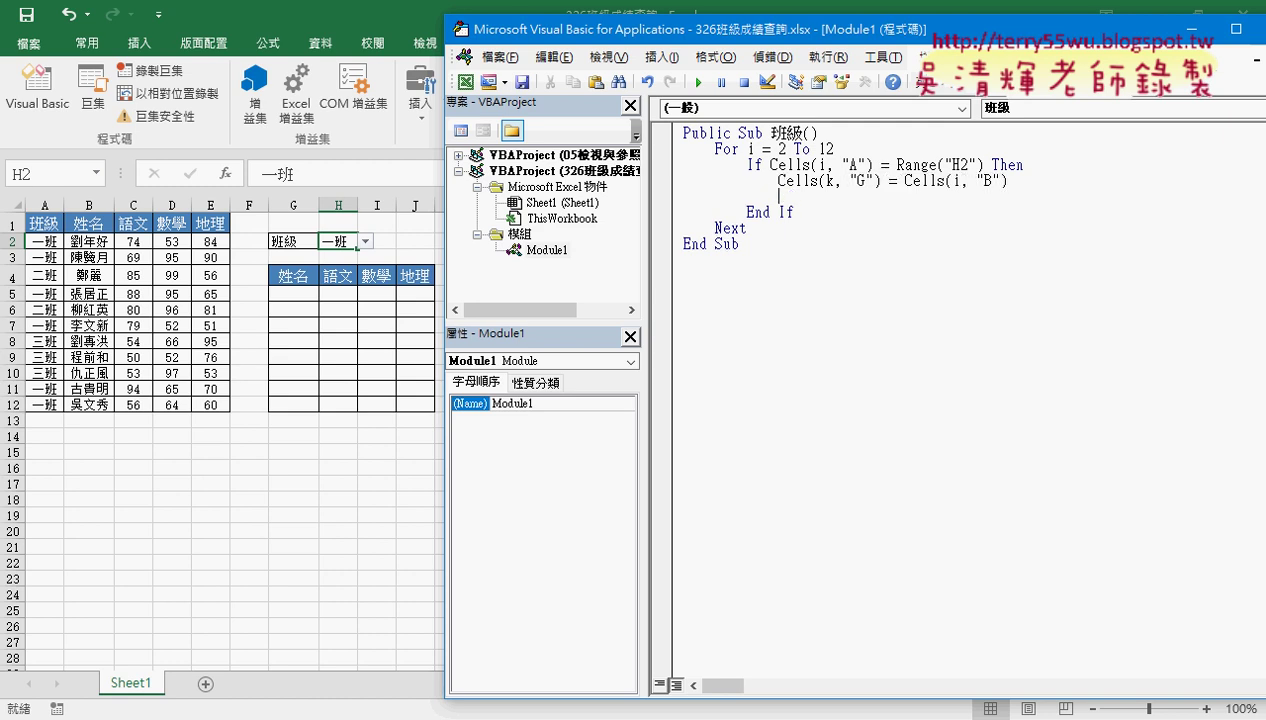
Step: Duplicate the Cells(k, "G") = Cells(i, "B") line three more times
left_click_drag(781, 181, 1010, 181)
left_click(817, 198)
key("ctrl+v")
key("Return")
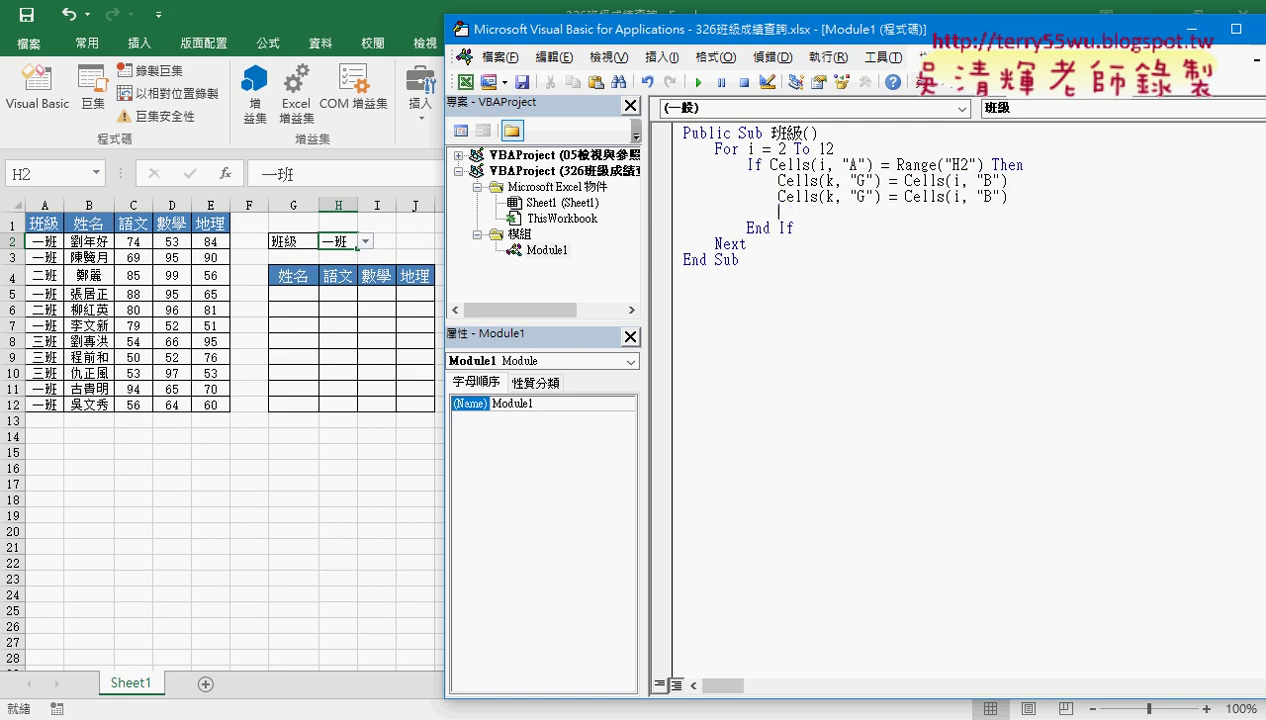
key("ctrl+v")
key("Return")
key("ctrl+v")
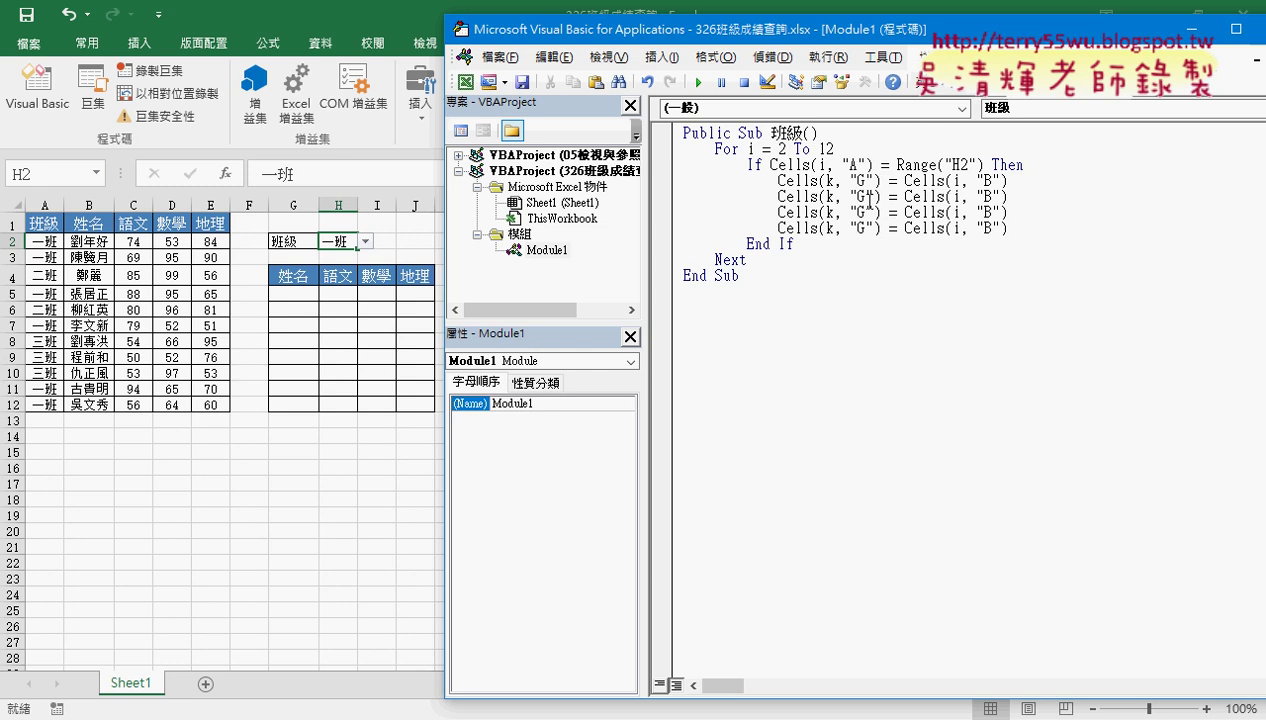
Step: Edit the three copies so columns H, I and J receive columns C, D and E
double_click(865, 197)
type("h")
double_click(860, 212)
type("I")
double_click(857, 196)
type("H")
double_click(857, 228)
type("J")
double_click(987, 196)
type("C")
double_click(987, 212)
type("D")
double_click(987, 228)
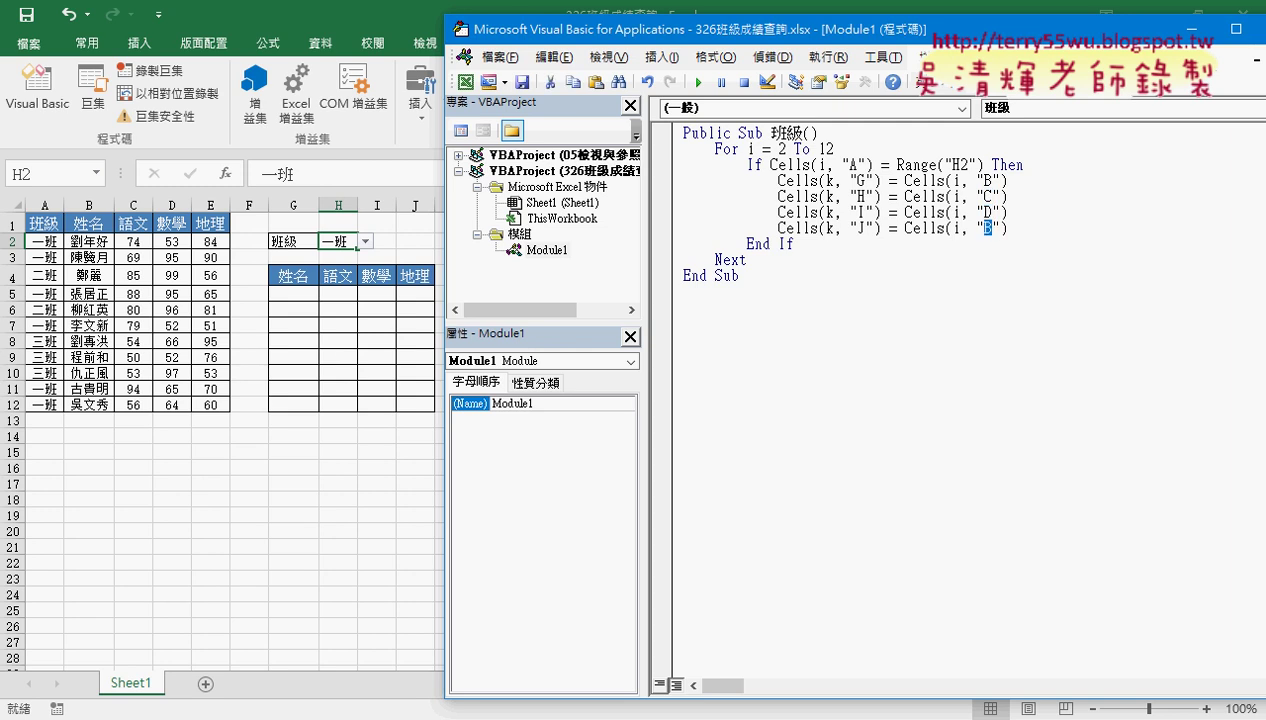
type("E")
Step: Add k = k + 1 before End If and k = 5 after the Sub line
key("Return")
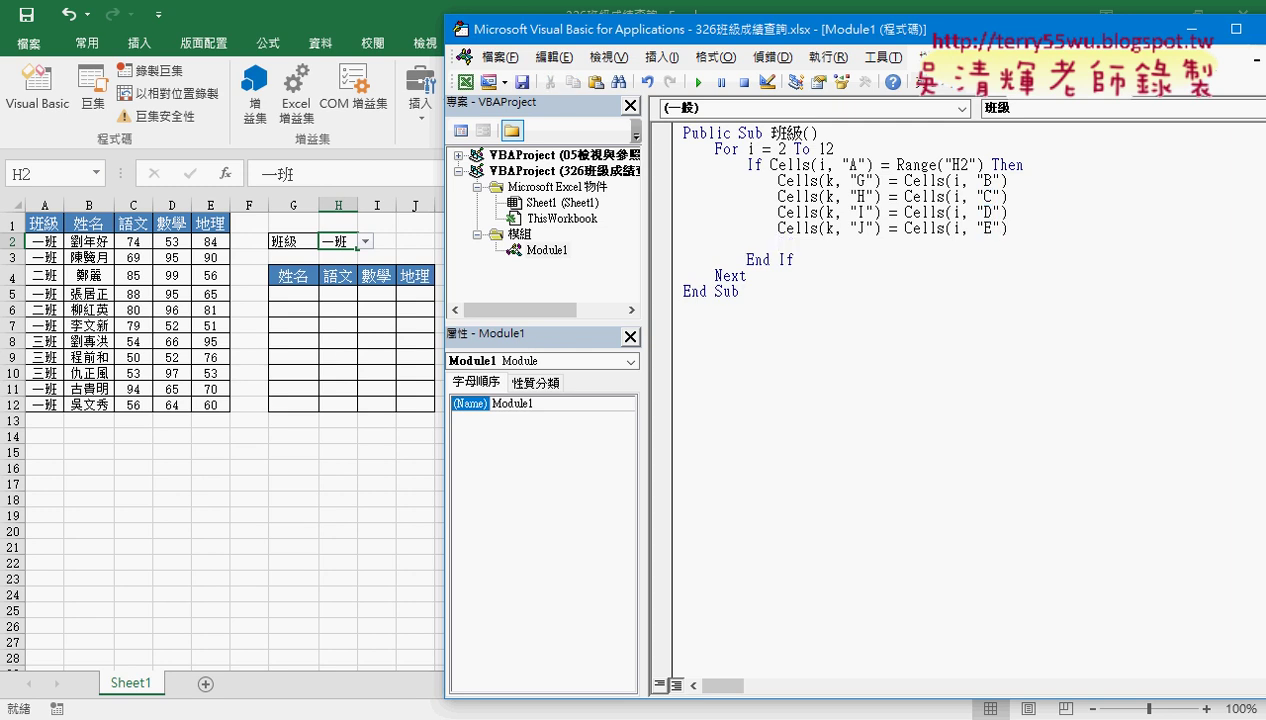
type("k = k + ")
type("1")
key("Up")
key("Return")
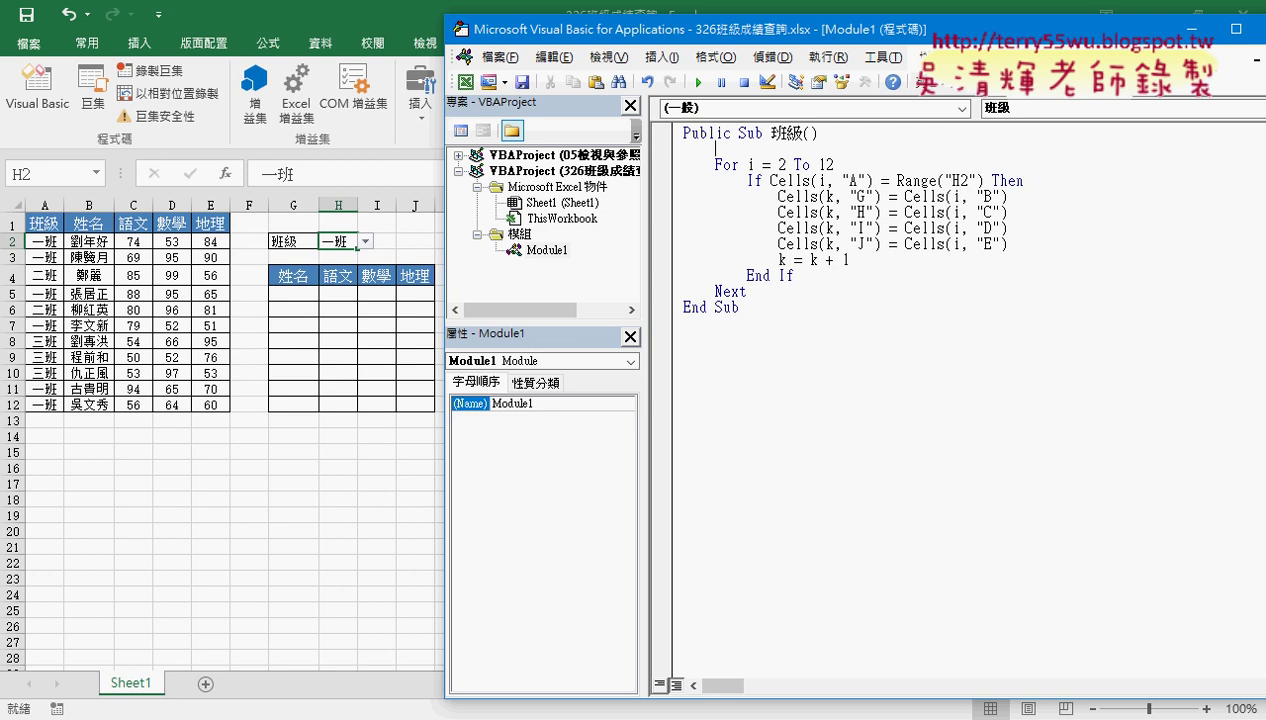
type("k=")
type("5")
Step: Set the class cell H2 to 二班
left_click(855, 356)
left_click(368, 243)
left_click(363, 280)
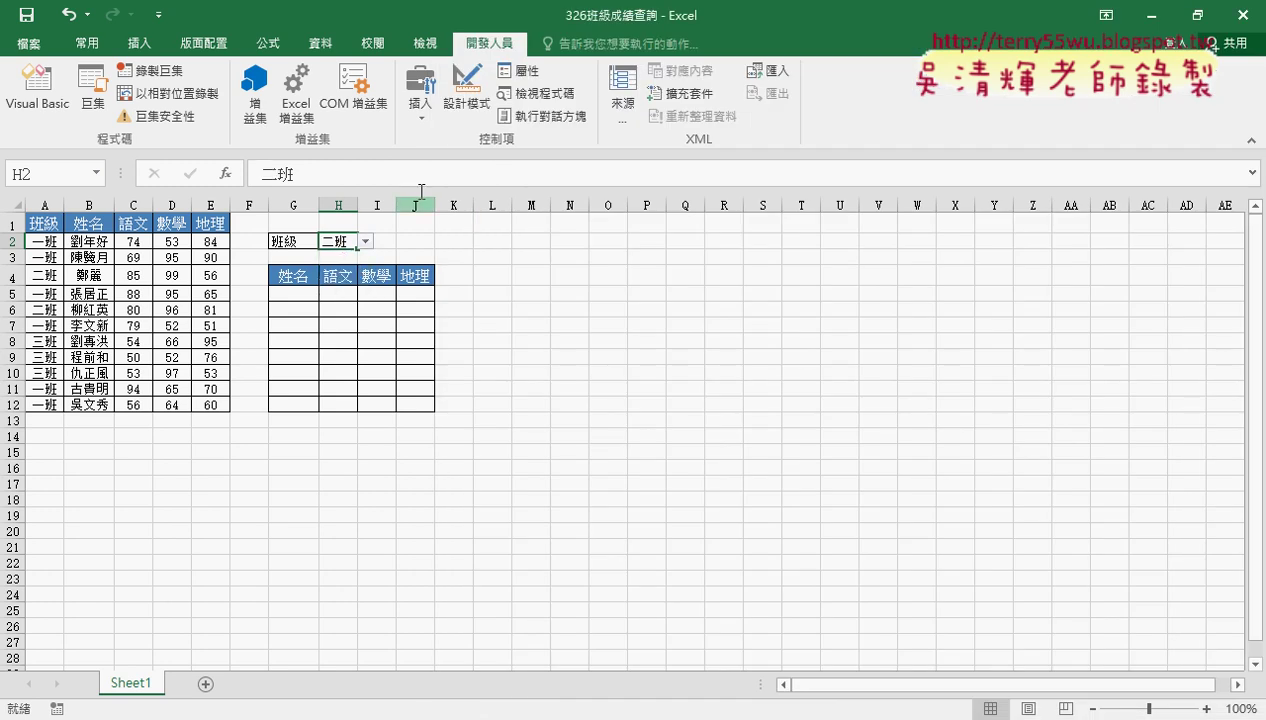
Step: Draw a button beside the class cell, assign it the 班級 macro, and clear its default caption
left_click(420, 100)
left_click(407, 160)
left_click_drag(404, 229, 505, 258)
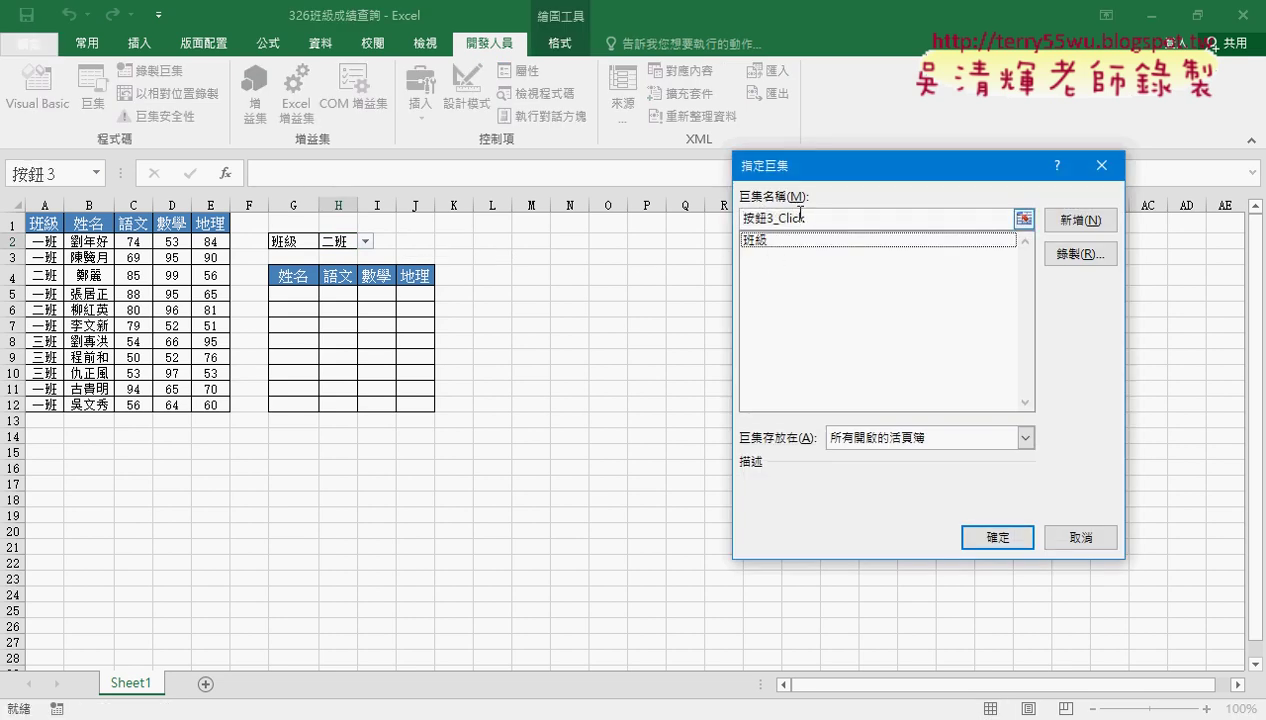
left_click(762, 240)
right_click(766, 220)
key("Escape")
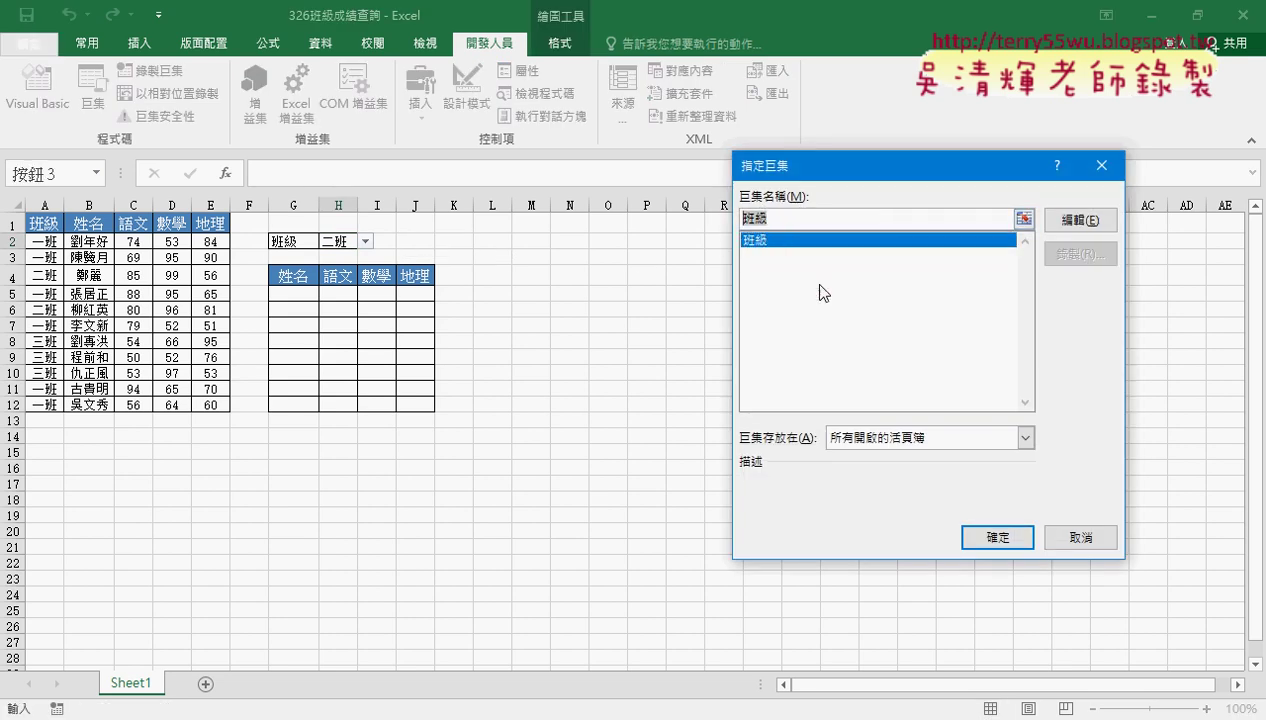
left_click(997, 537)
left_click(449, 236)
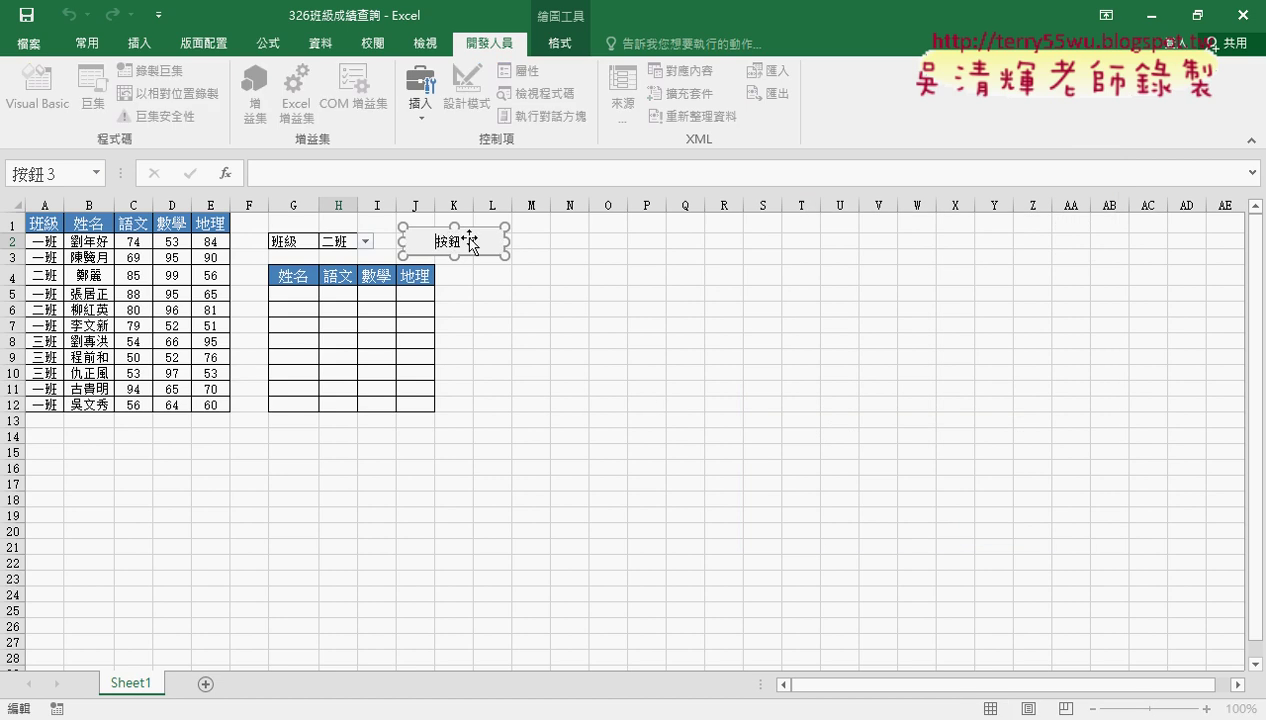
key("BackSpace")
key("BackSpace")
key("BackSpace")
type("班級")
Step: Finish the button caption, then run the query for 一班, 二班 and 三班
left_click(605, 309)
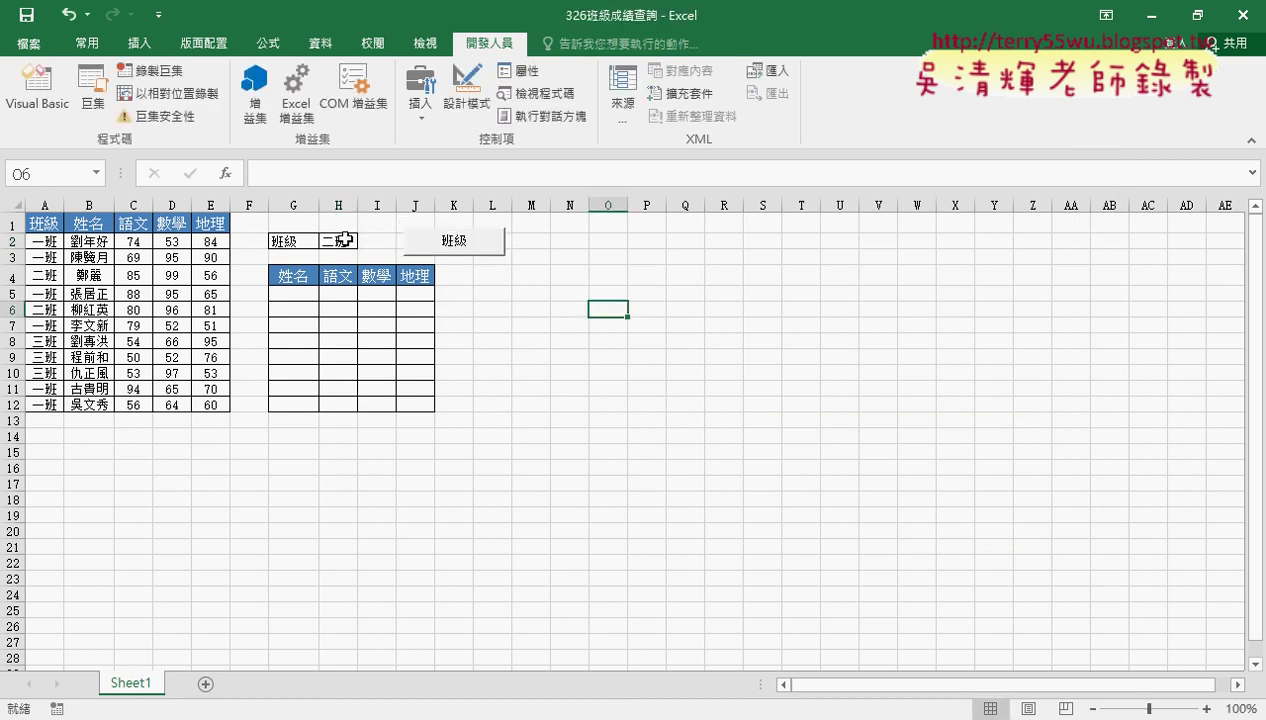
left_click(341, 240)
left_click(365, 242)
left_click(338, 258)
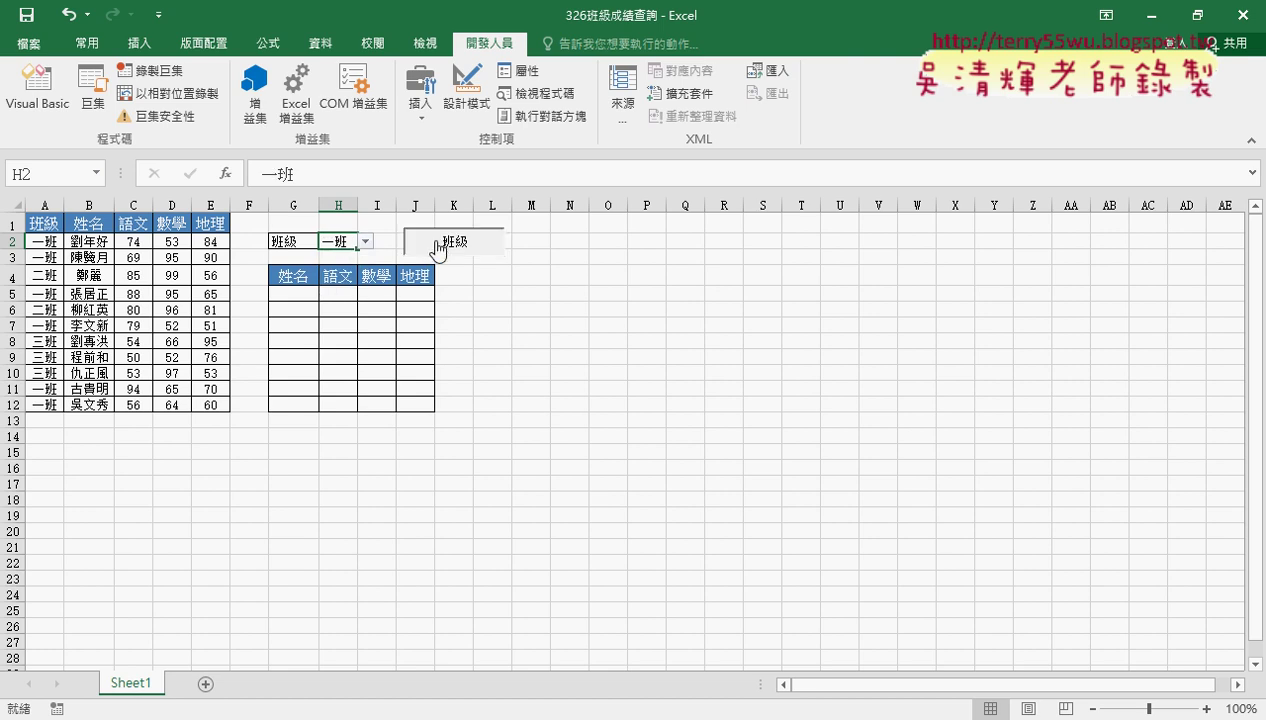
left_click(438, 248)
left_click(365, 242)
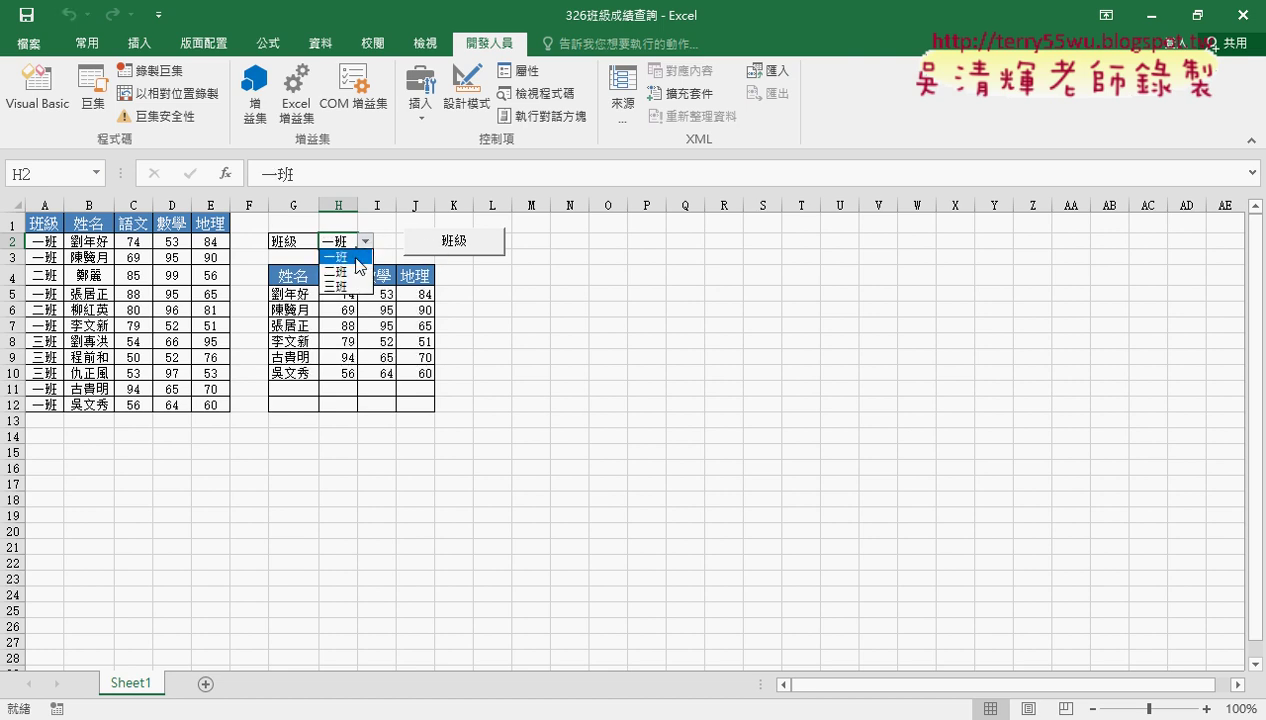
left_click(353, 270)
left_click(446, 248)
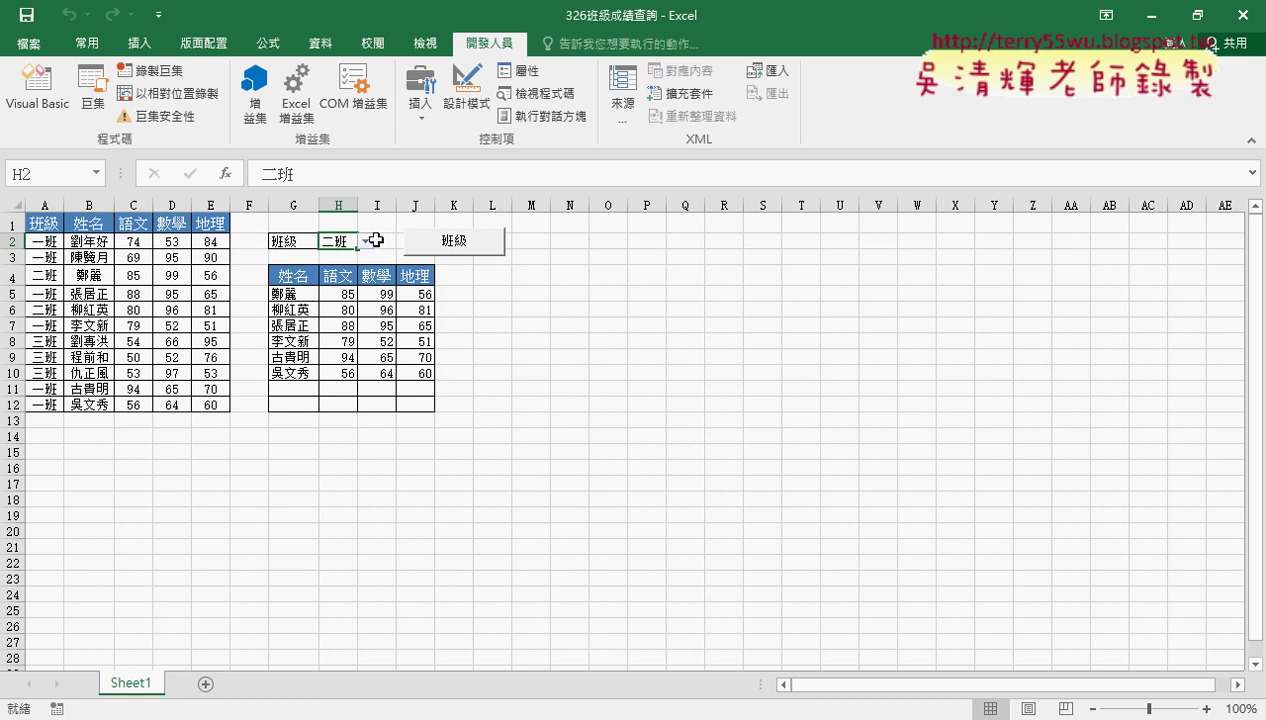
left_click(365, 242)
left_click(335, 287)
left_click(470, 248)
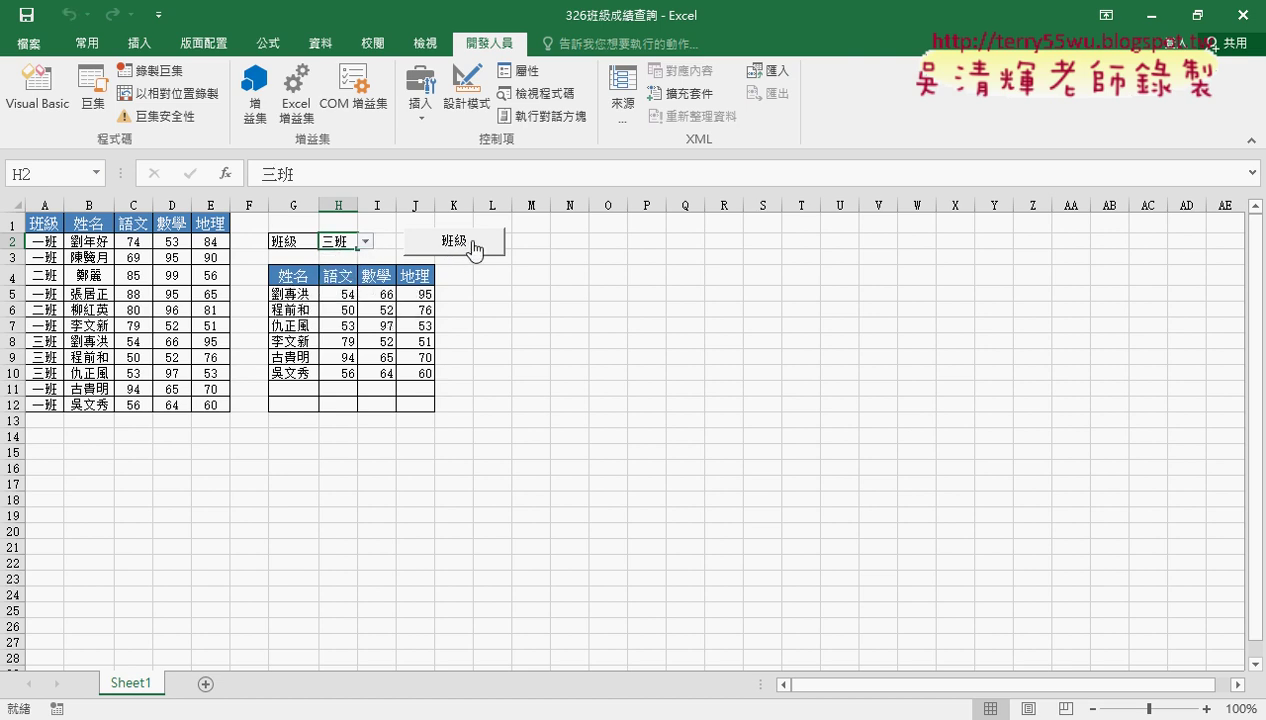
Step: Rerun 一班 and 二班, then select G7:J10 to show the leftover rows
left_click(365, 242)
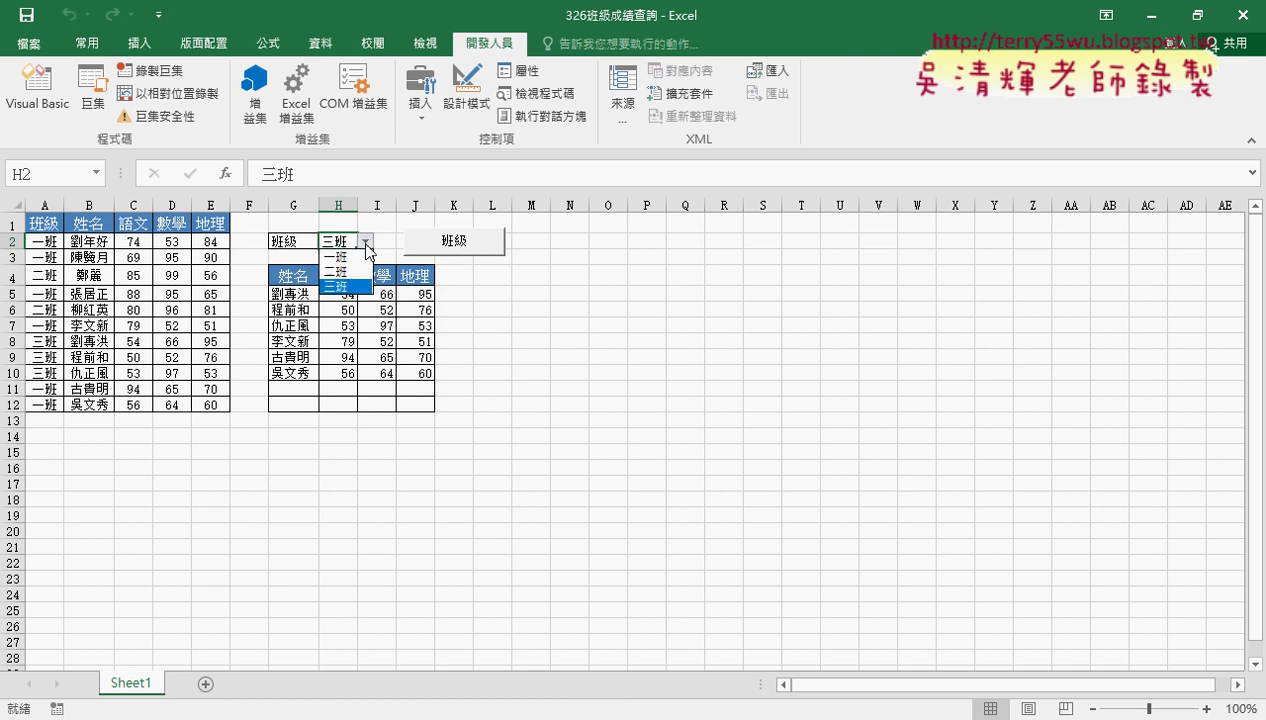
left_click(335, 256)
left_click(487, 248)
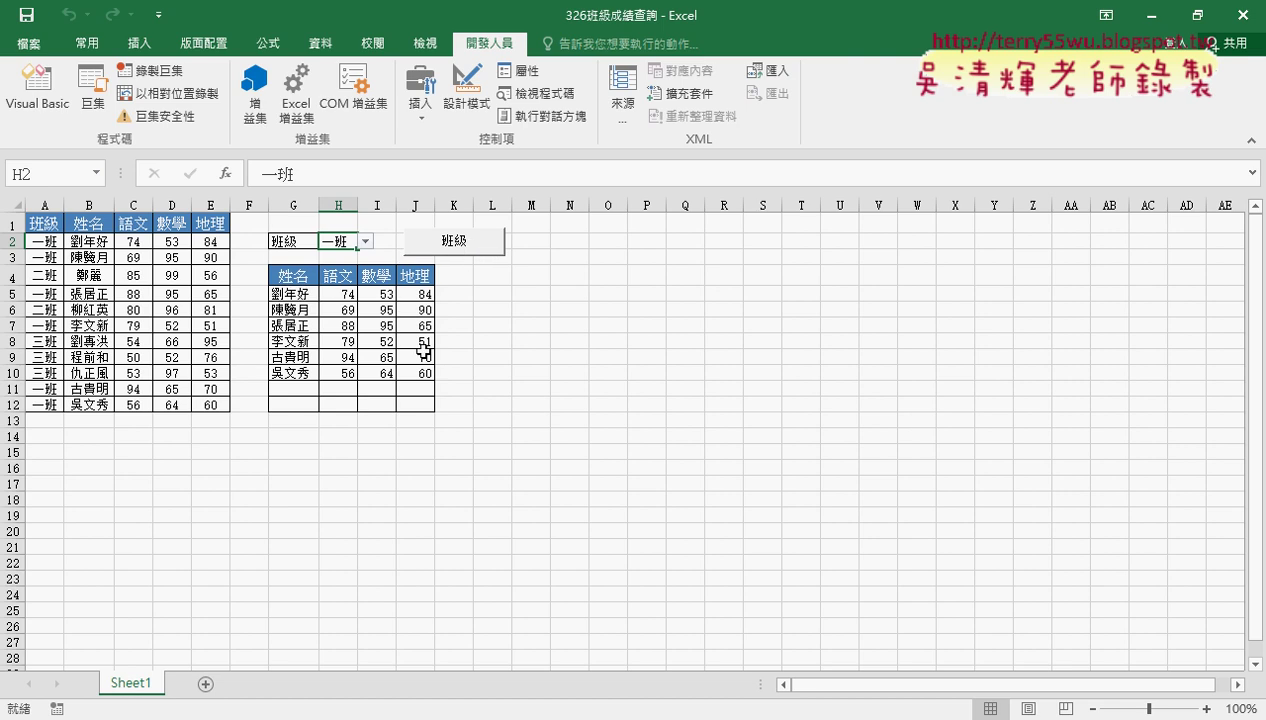
left_click(366, 242)
left_click(340, 271)
left_click(447, 249)
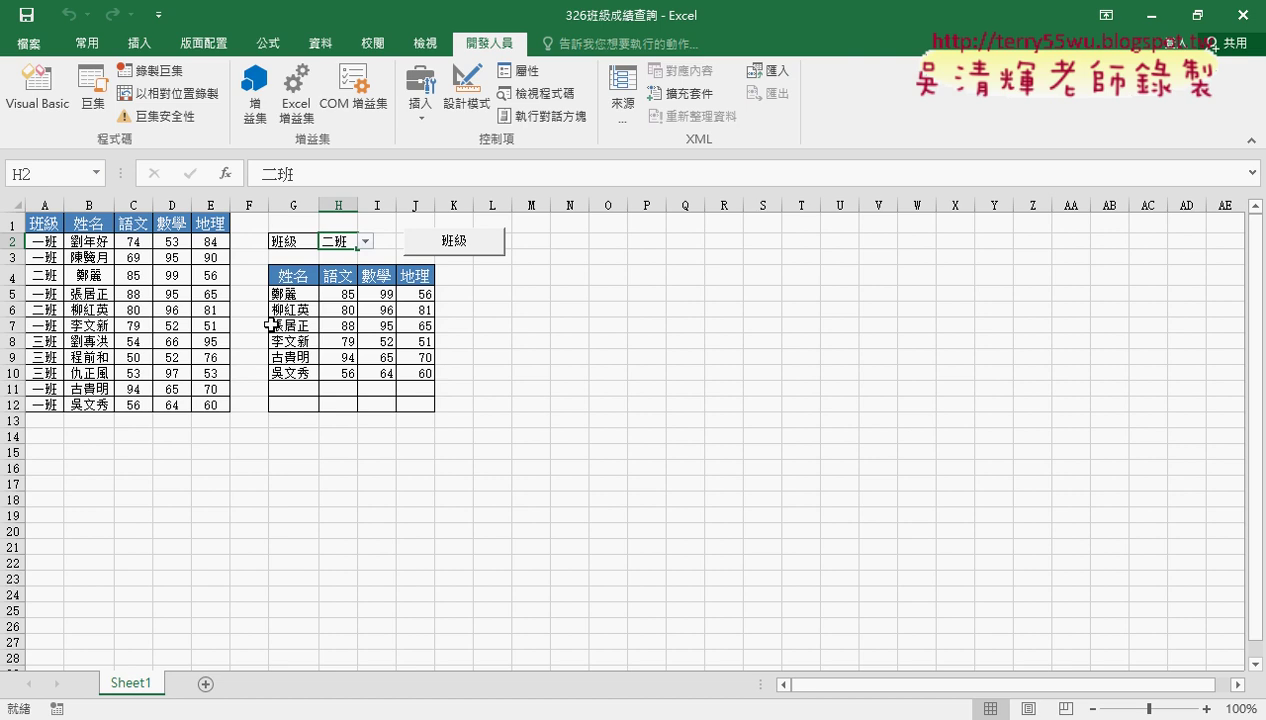
left_click_drag(282, 325, 415, 372)
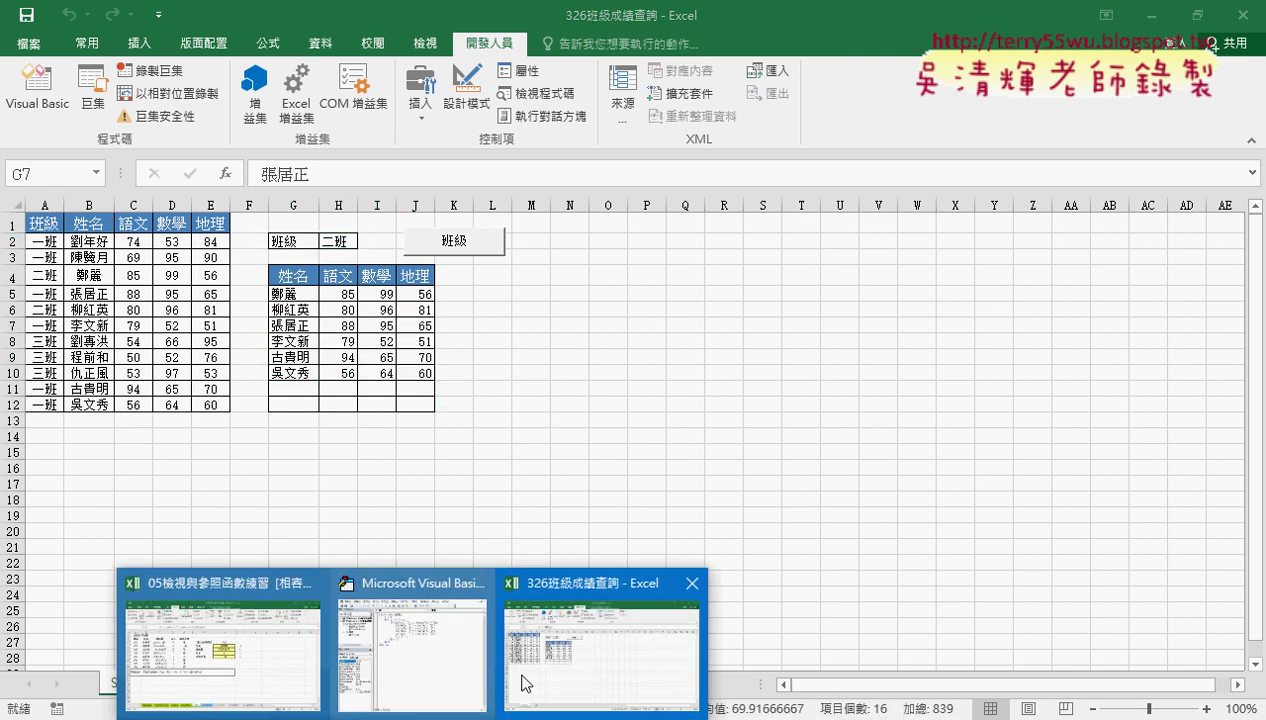
Step: Right after Public Sub 班級(), add the line Range("G5:J12").ClearContents using IntelliSense
left_click(428, 612)
left_click(846, 132)
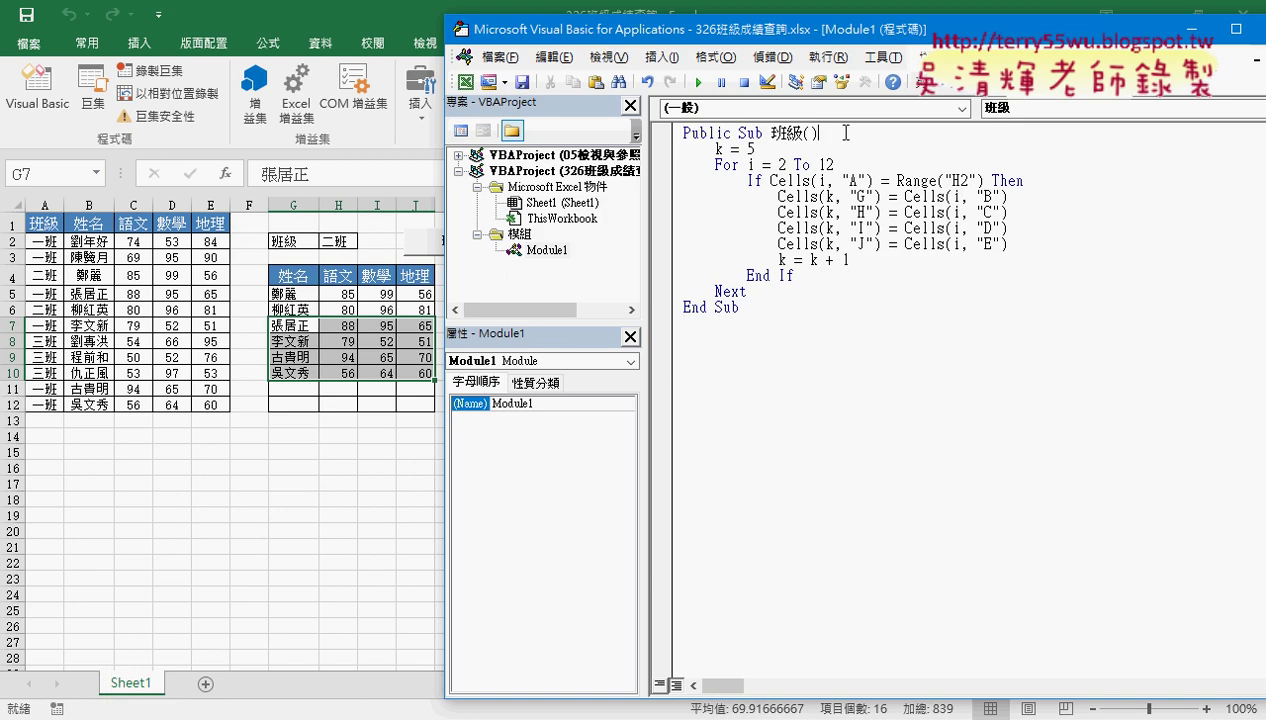
key("Return")
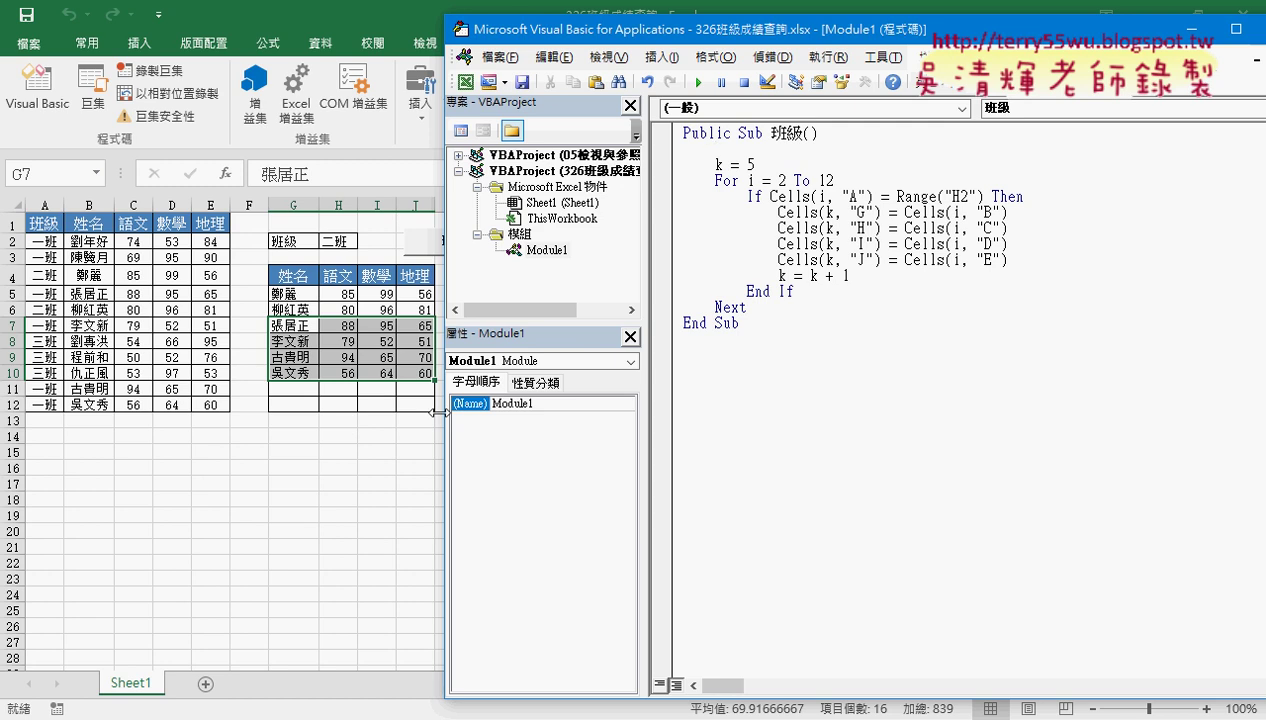
type("rang")
type("e(\"")
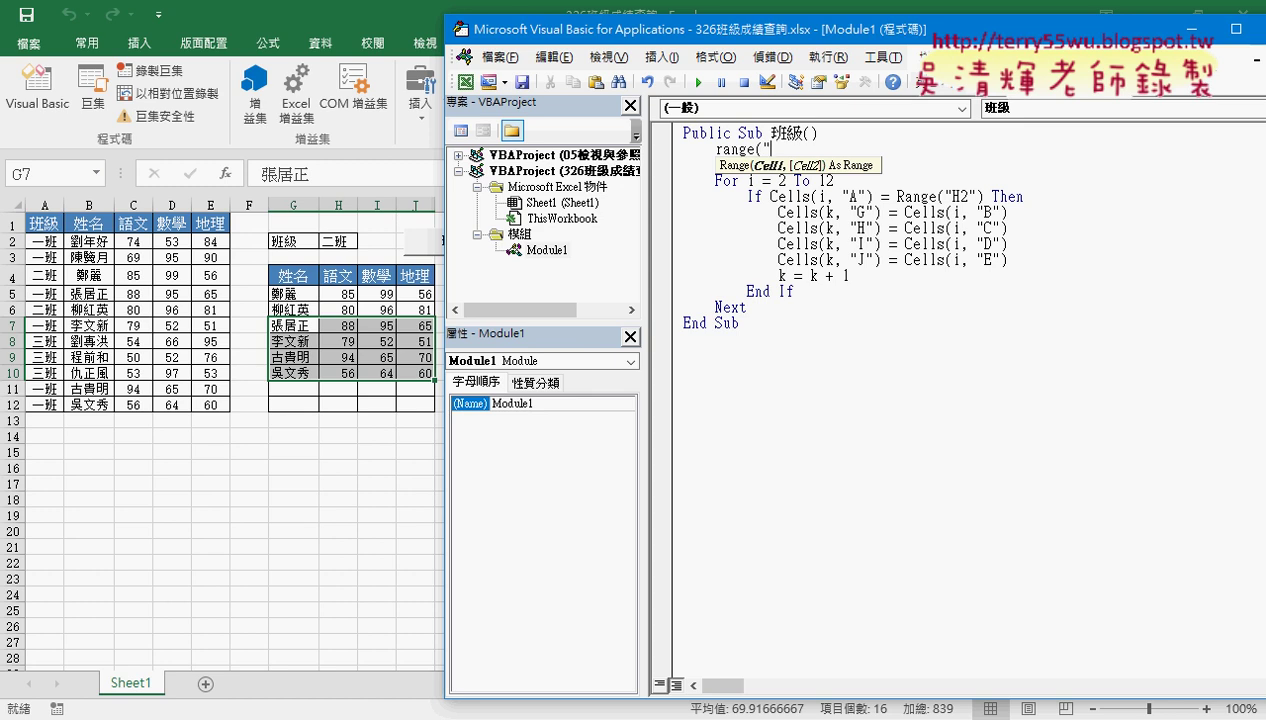
type("G5")
type(":J")
type("12")
type("\").")
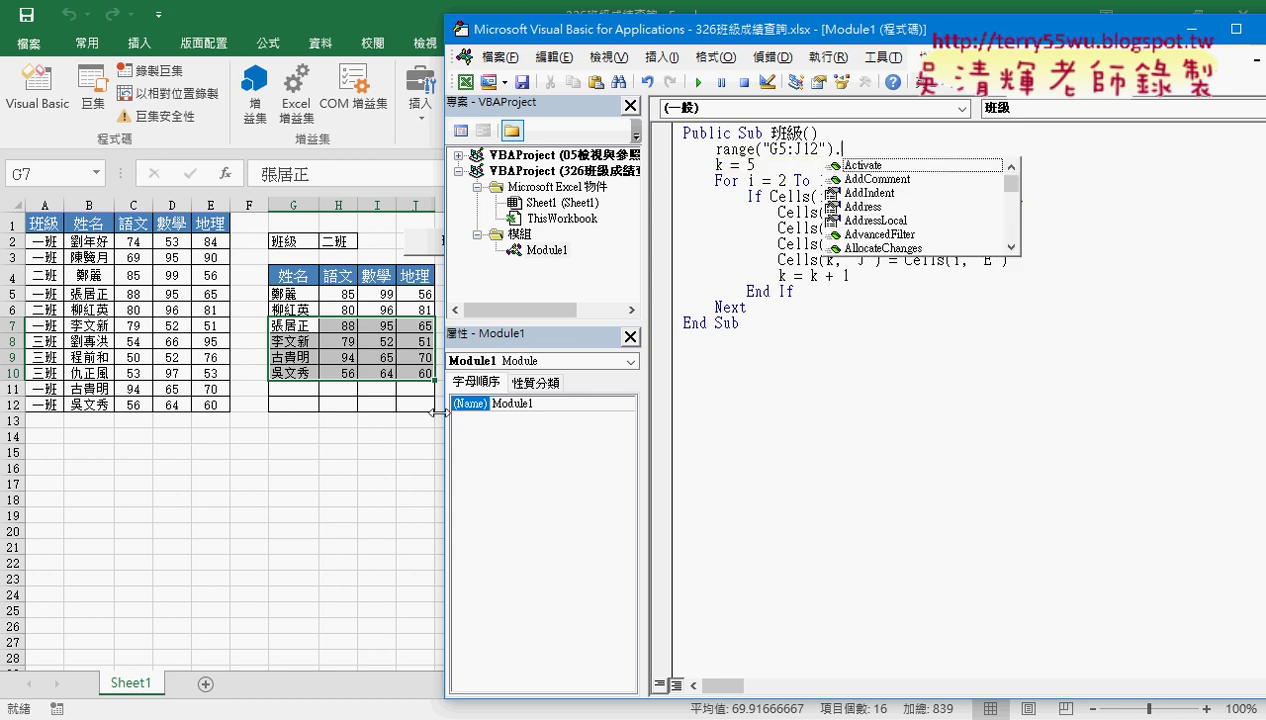
type("cl")
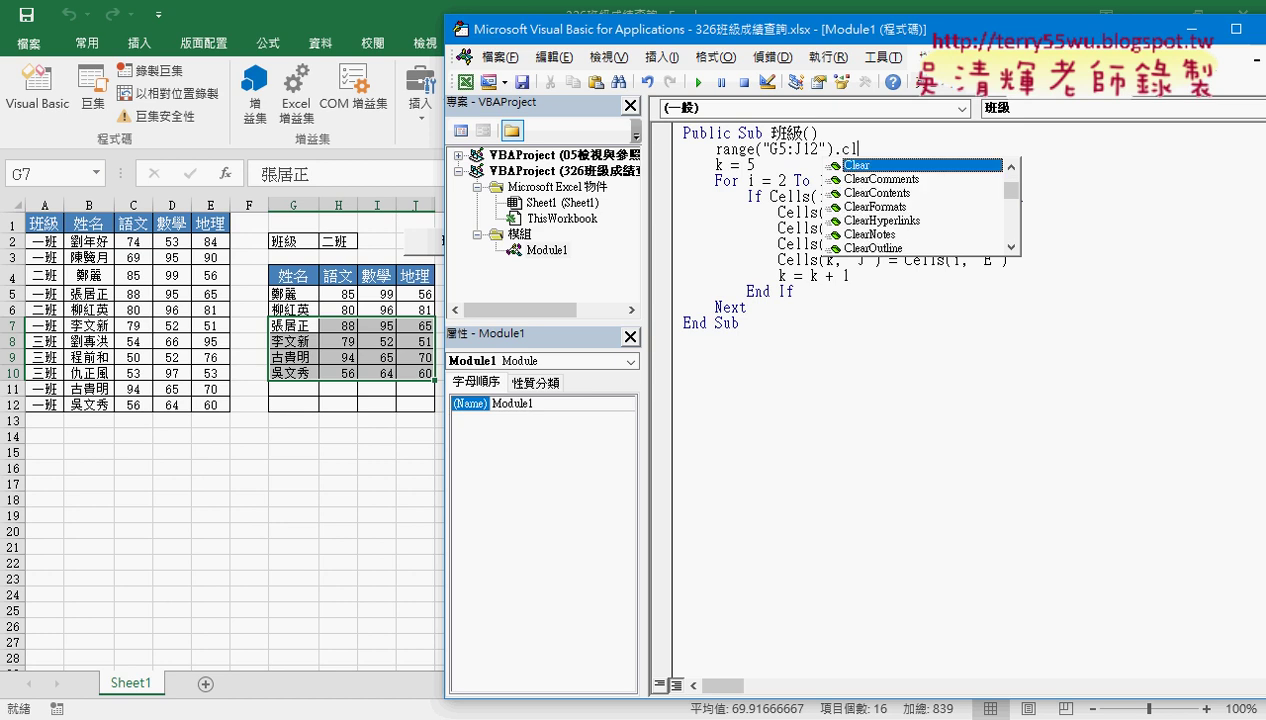
key("Down")
key("Down")
key("space")
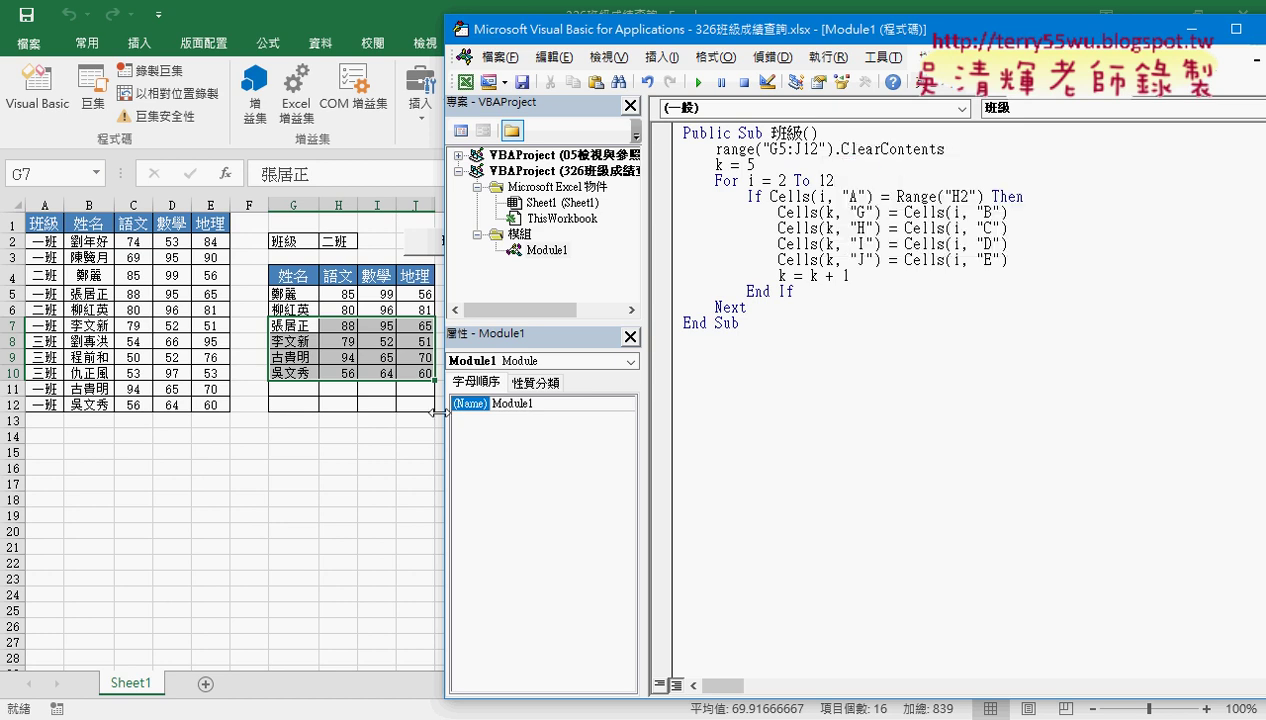
key("Down")
Step: Commit the clearing line, then rerun the query for 二班, 三班 and 一班
left_click(953, 148)
left_click_drag(953, 148, 708, 148)
left_click(378, 254)
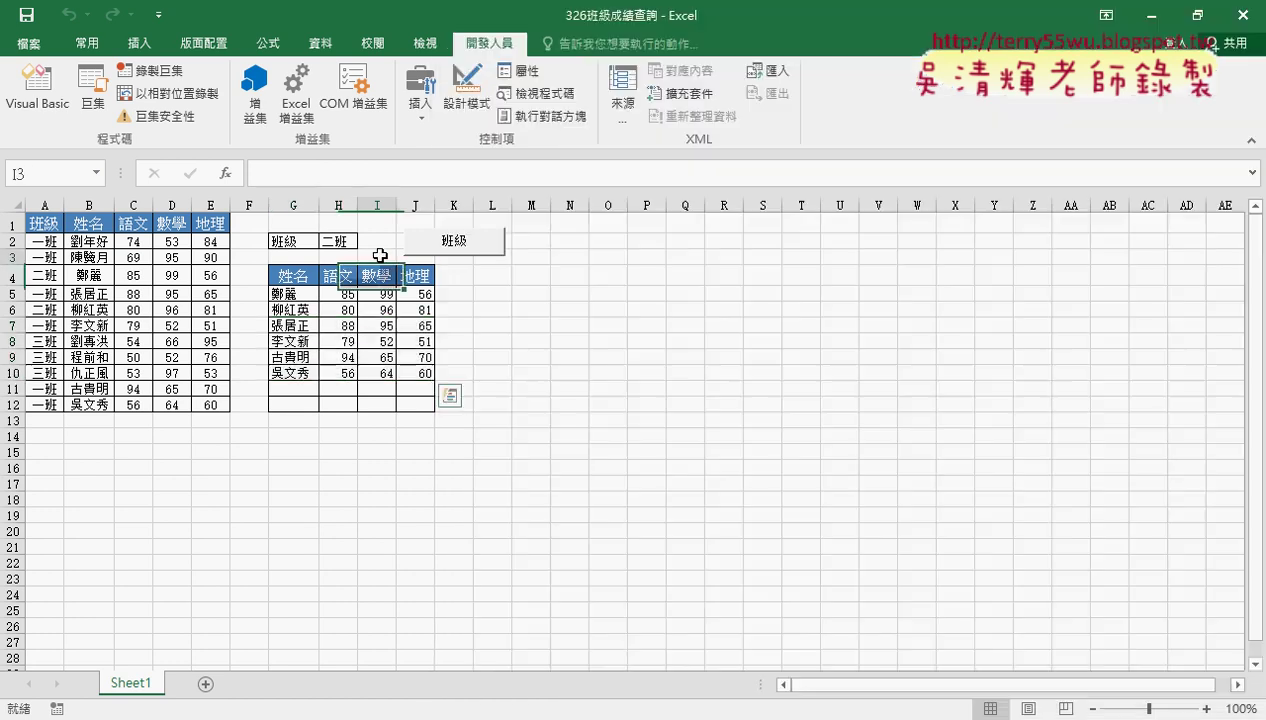
left_click(452, 249)
left_click(340, 241)
left_click(366, 249)
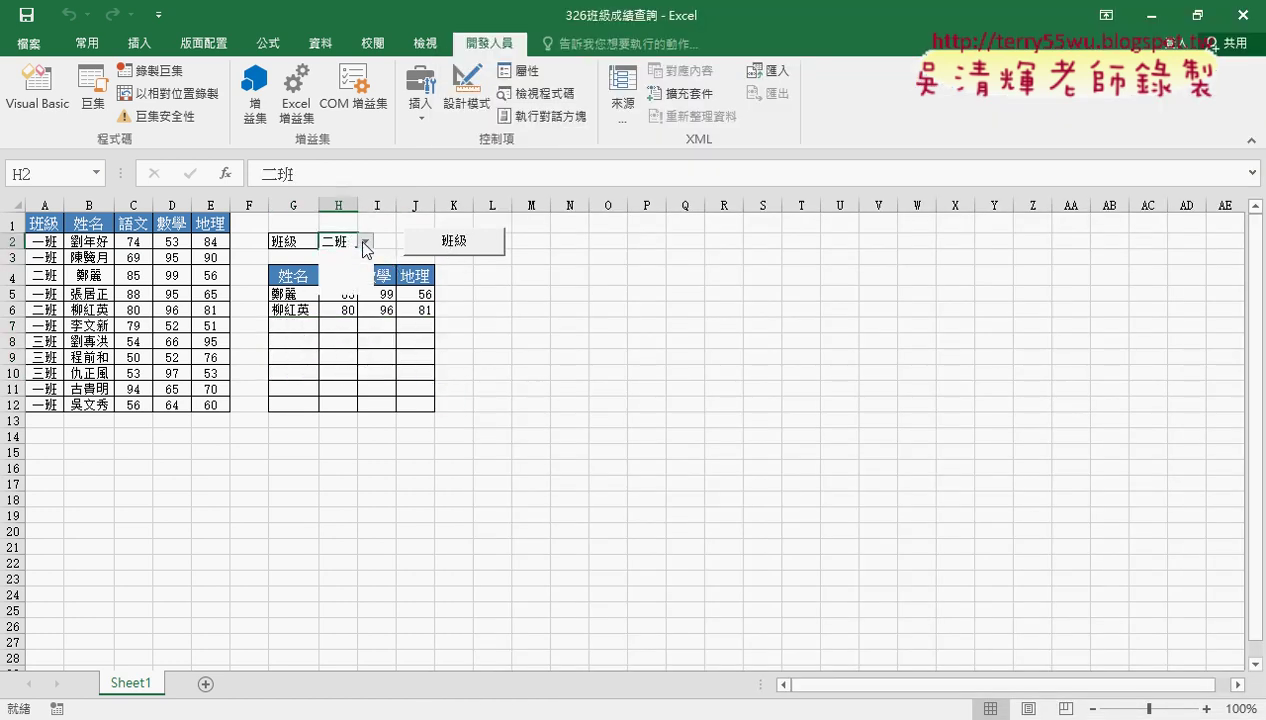
left_click(338, 289)
left_click(452, 241)
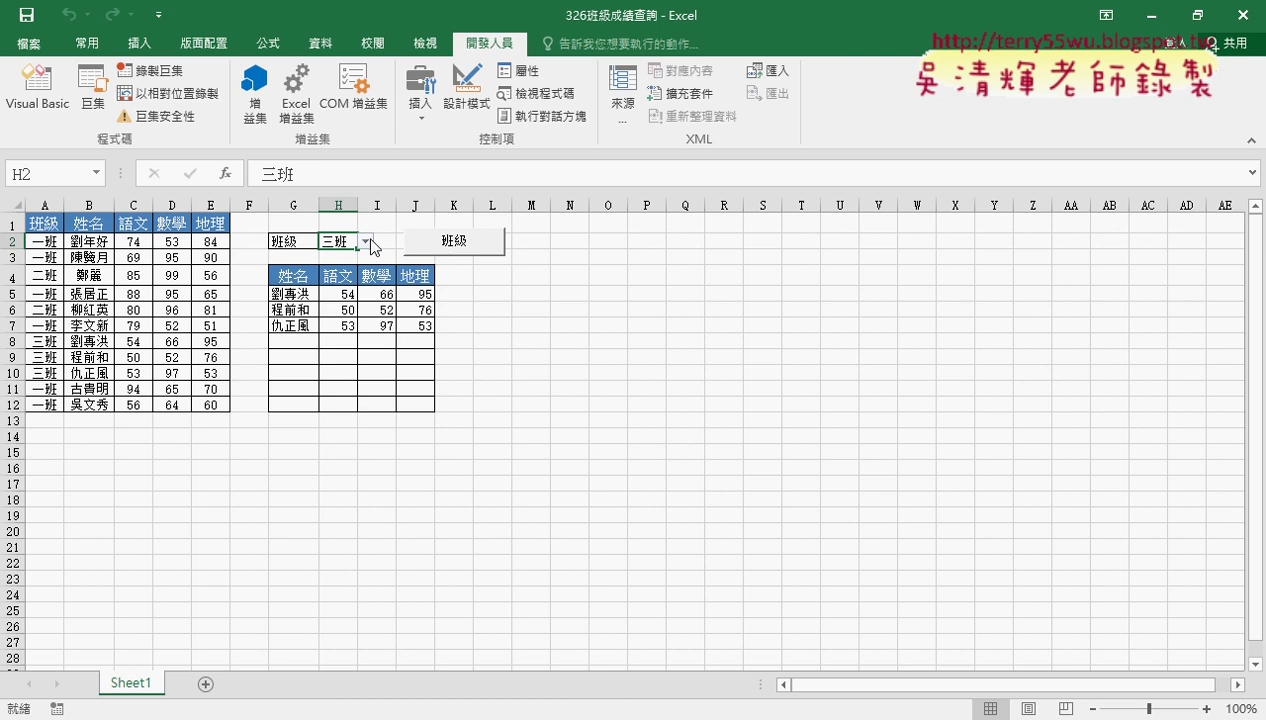
left_click(367, 243)
left_click(338, 257)
left_click(455, 244)
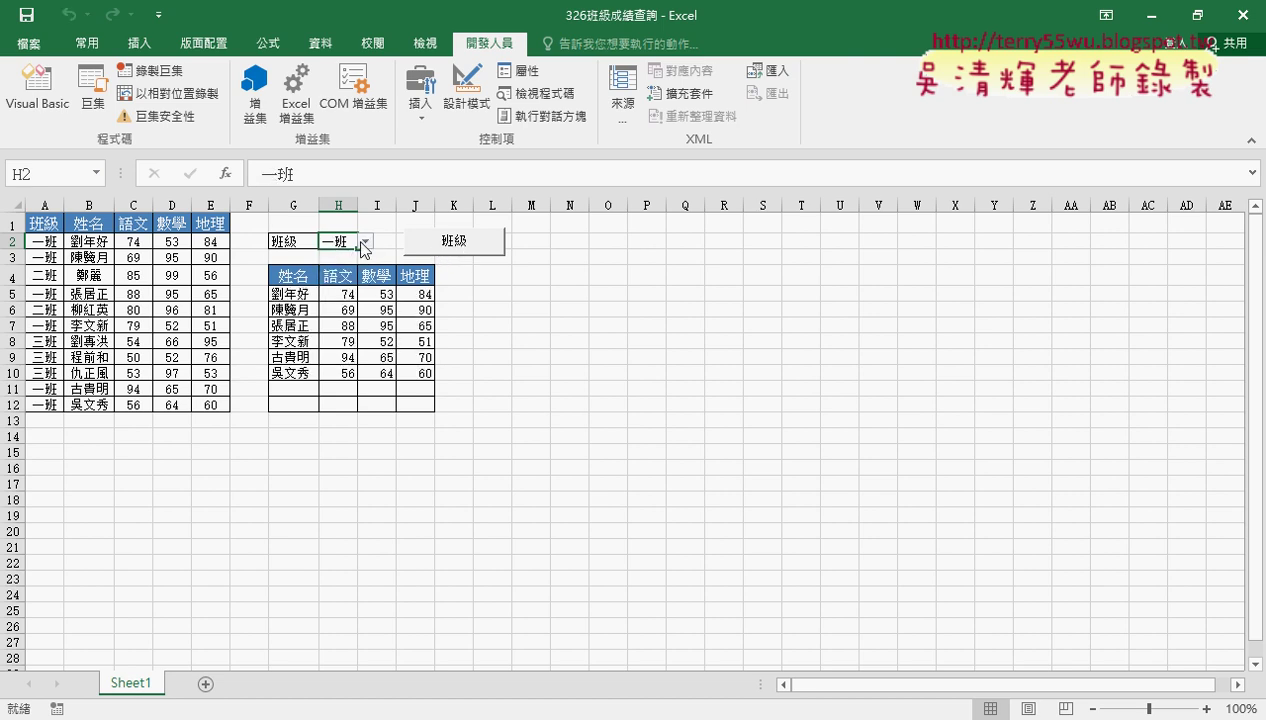
Step: Query 二班, 一班, 三班 and 一班 again, confirming no leftover rows, then return to Visual Basic
left_click(366, 243)
left_click(338, 273)
left_click(410, 250)
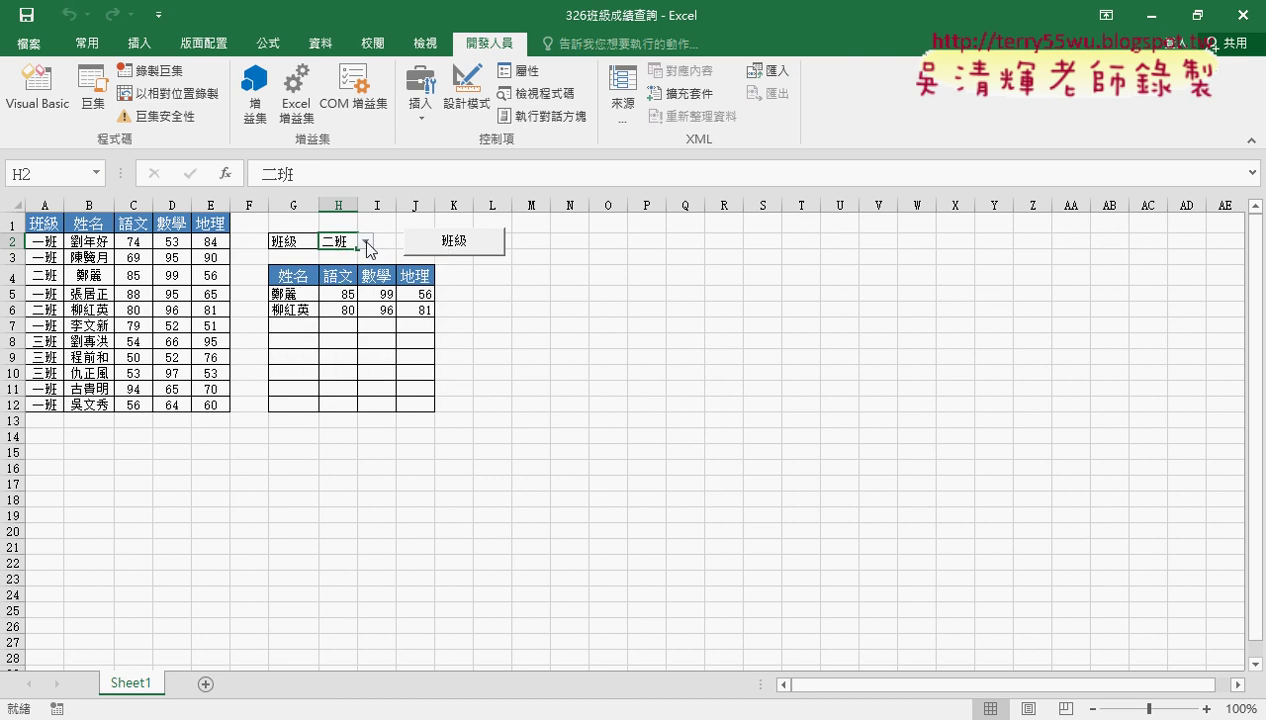
left_click(366, 243)
left_click(362, 257)
left_click(452, 250)
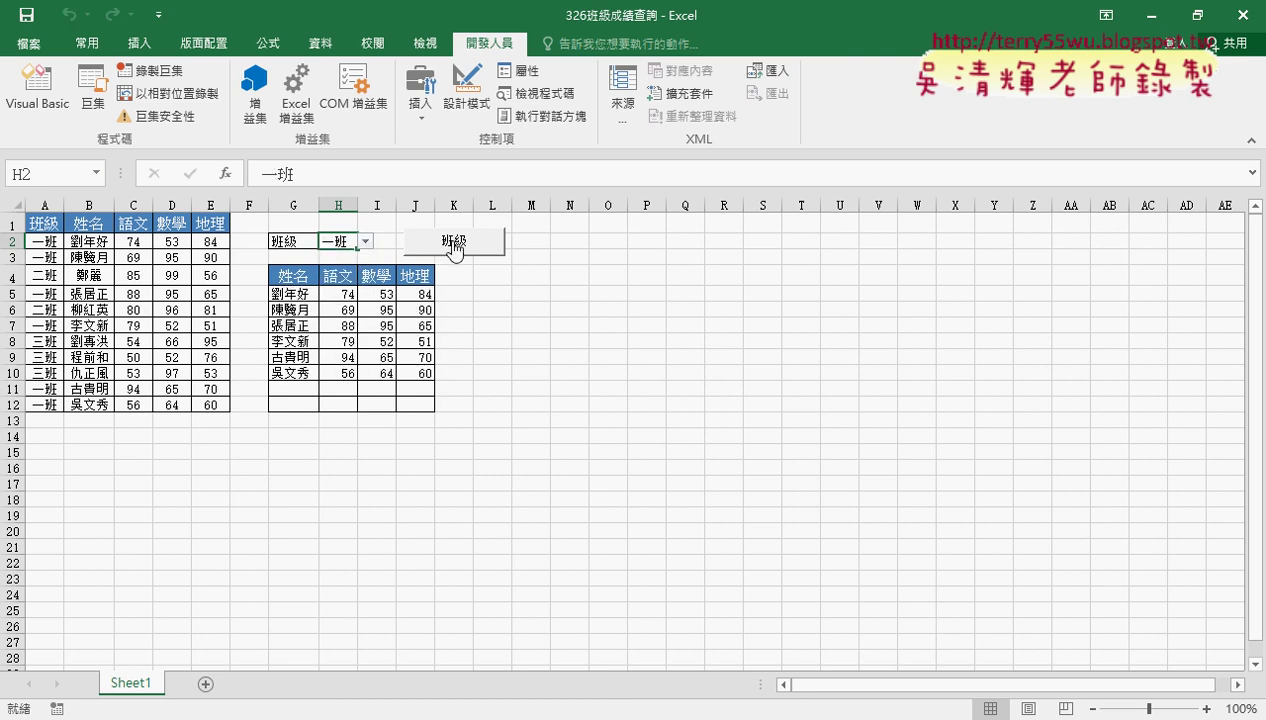
left_click(366, 243)
left_click(338, 289)
left_click(455, 248)
left_click(366, 242)
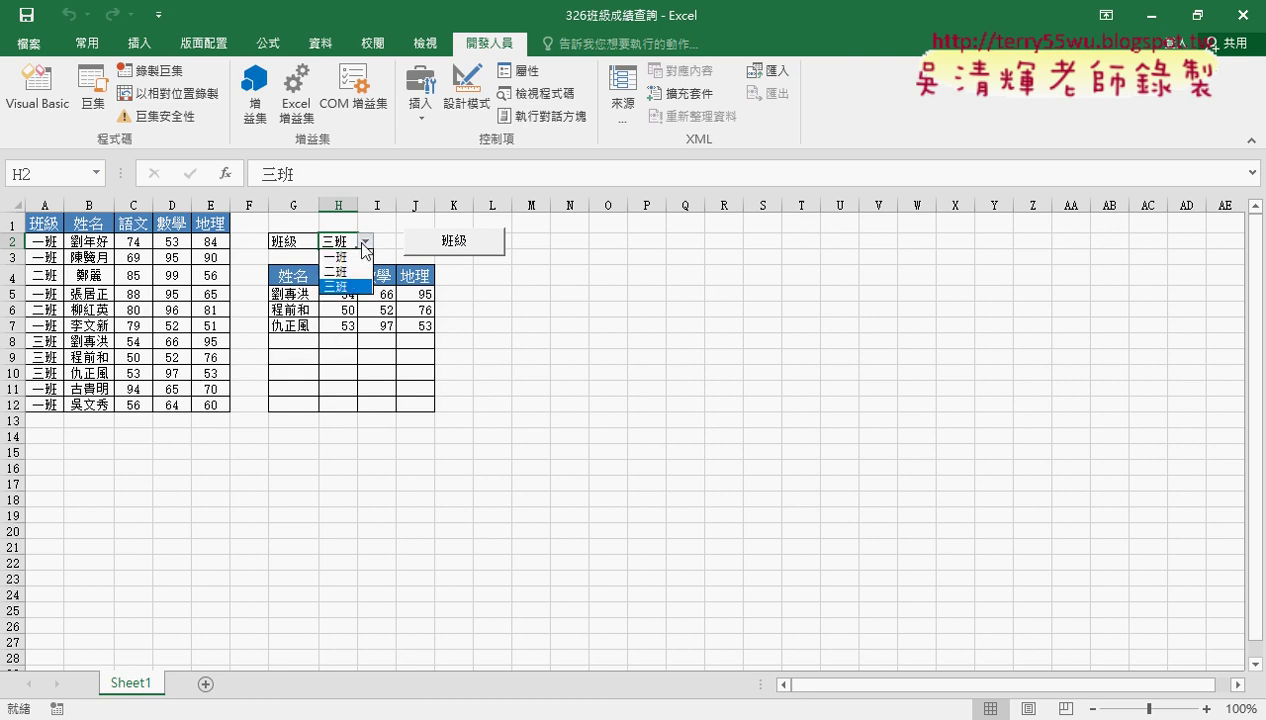
left_click(345, 257)
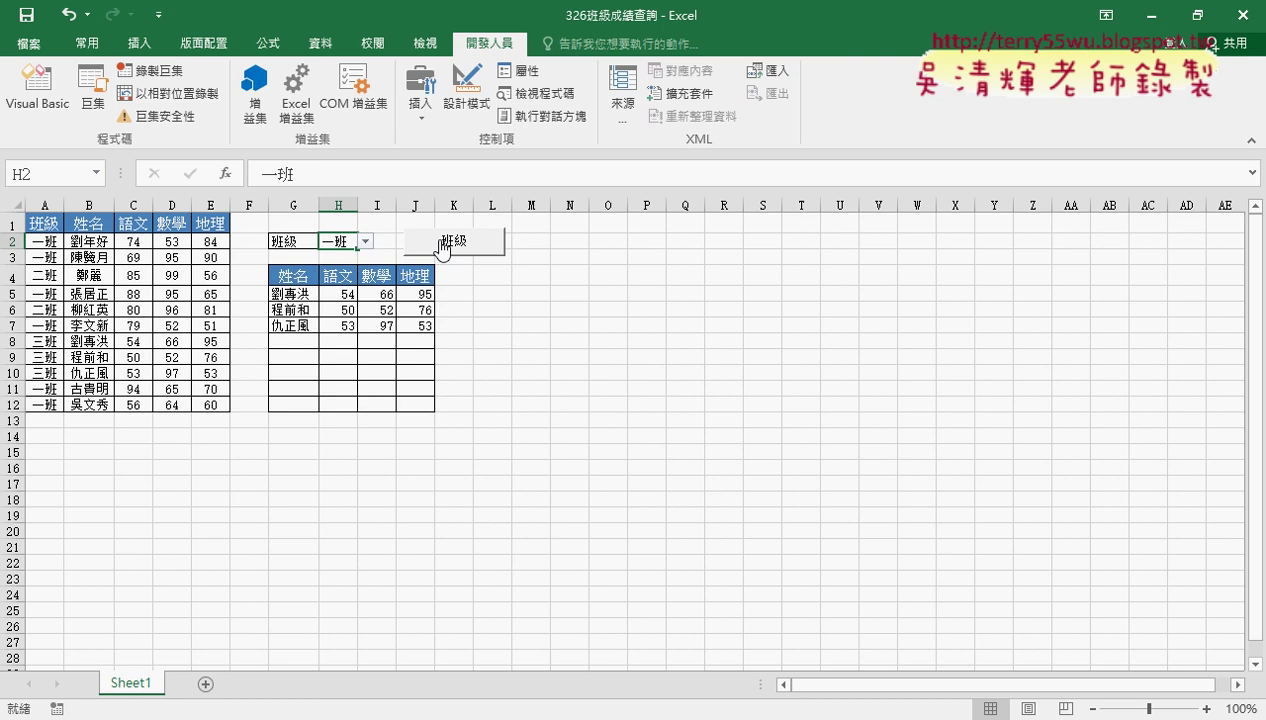
left_click(42, 90)
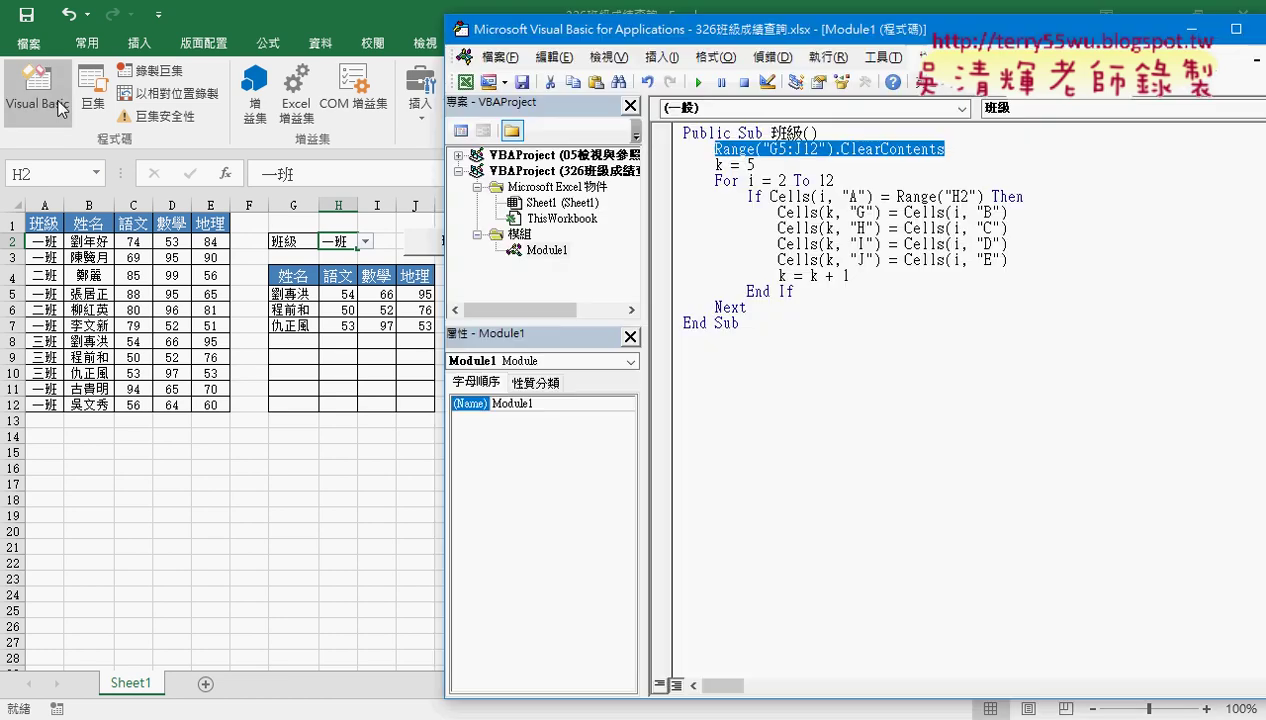
Step: Open ThisWorkbook's code and delete the auto-generated Workbook_Open stub, leaving it empty
left_click(566, 220)
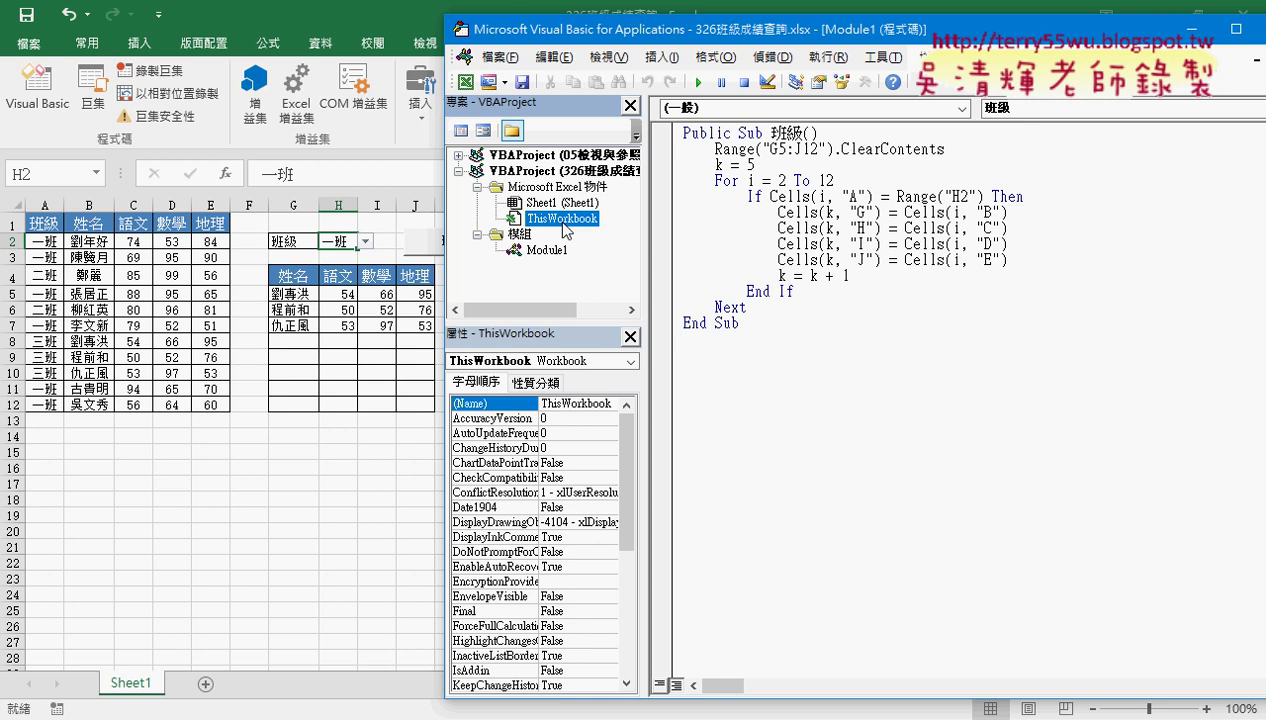
double_click(563, 220)
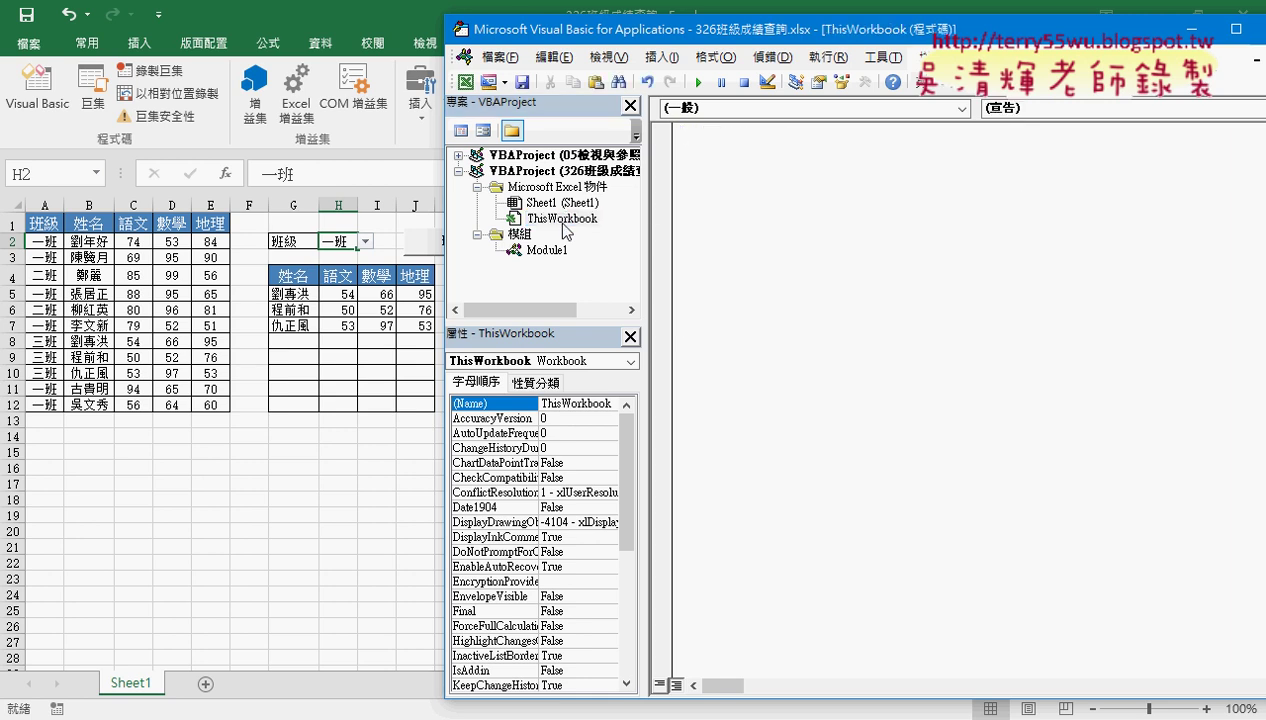
left_click(725, 108)
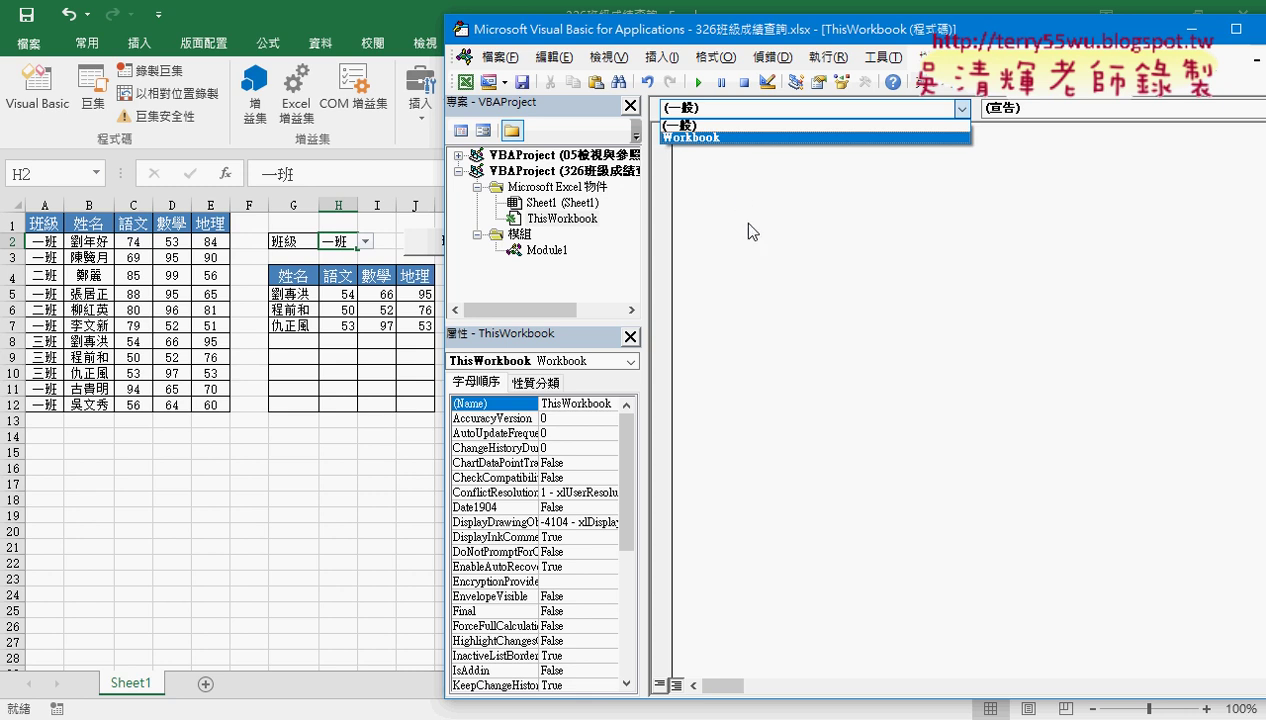
left_click(735, 138)
left_click_drag(748, 206, 669, 133)
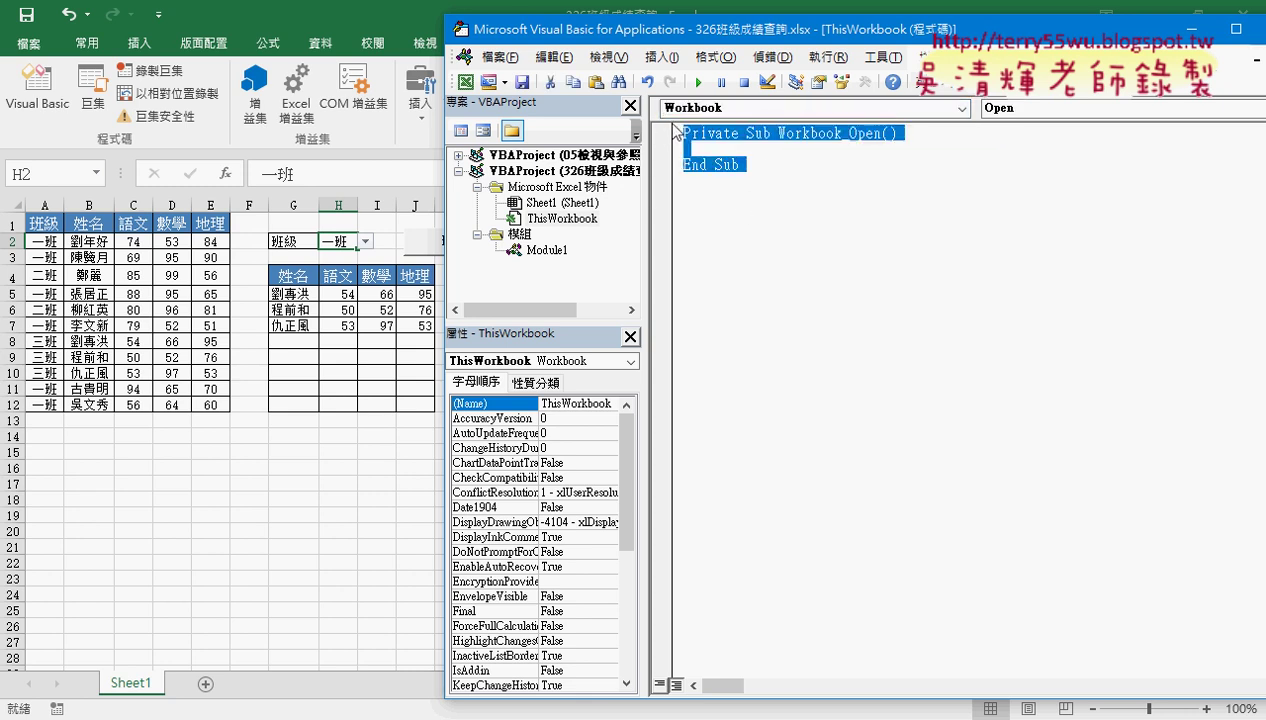
key("Delete")
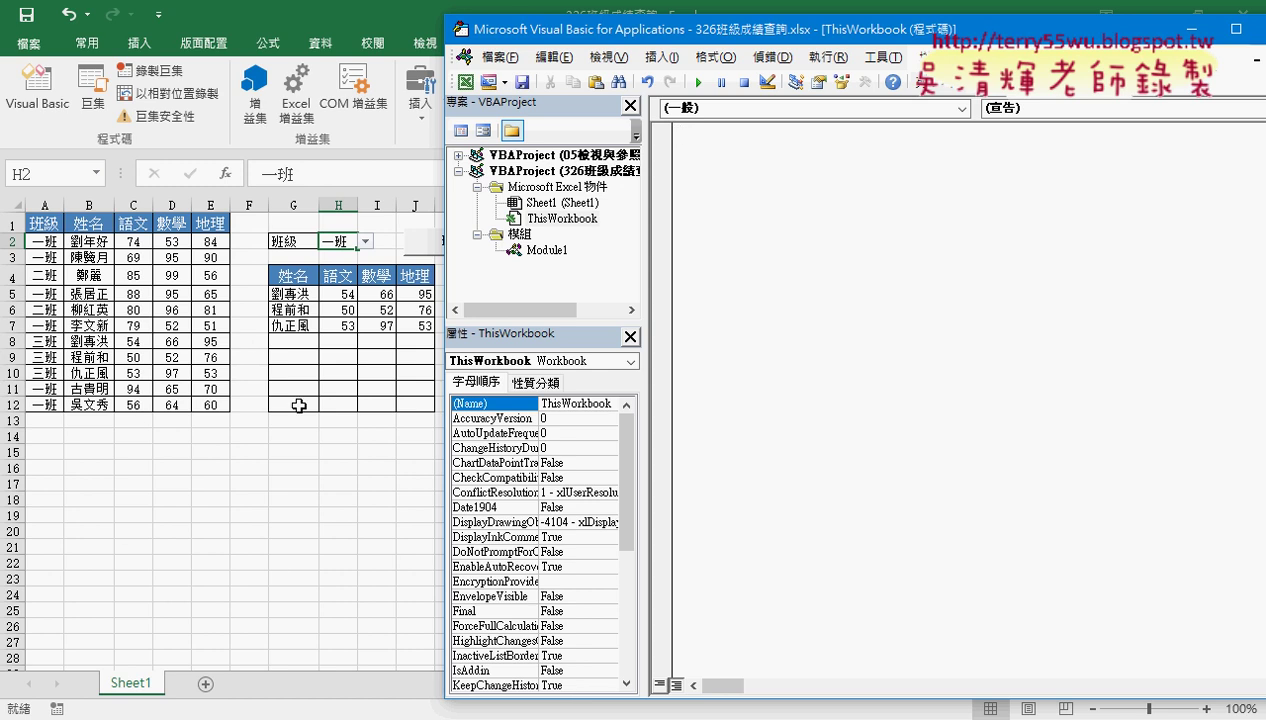
left_click(553, 202)
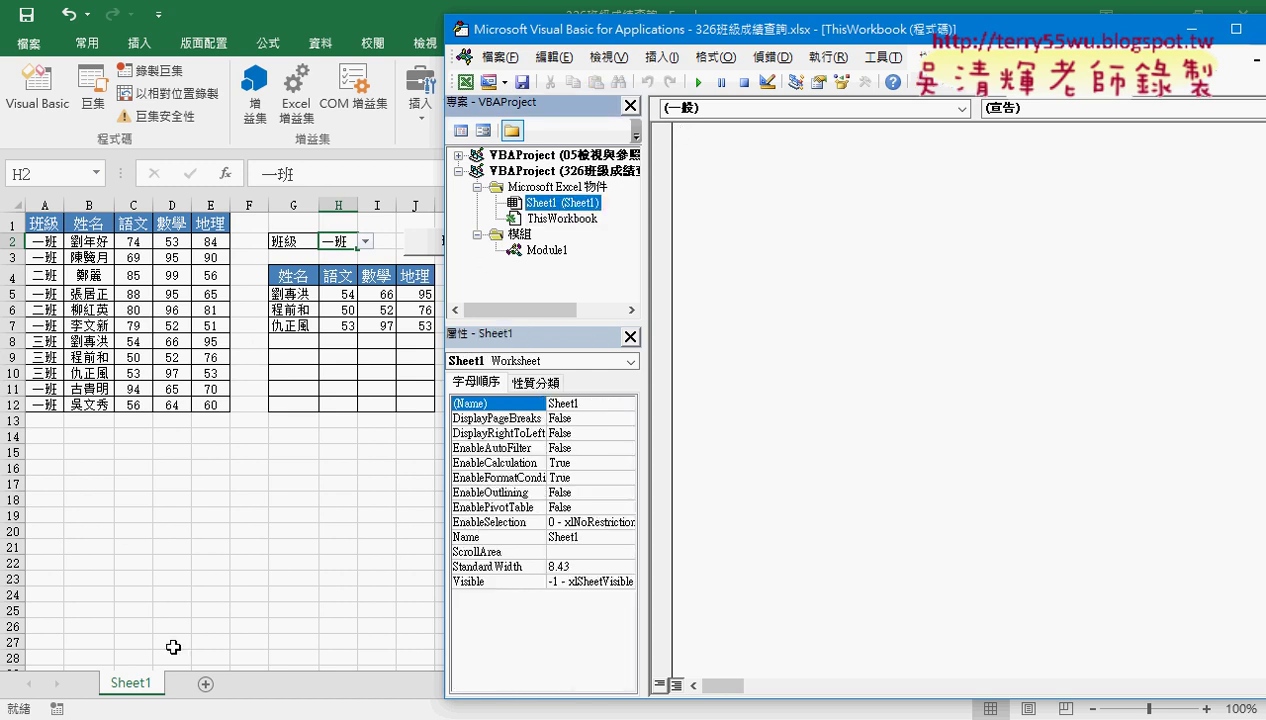
Step: In Sheet1's code, add Worksheet_Change(ByVal Target As Range) and delete the Worksheet_SelectionChange stub
double_click(580, 203)
left_click(790, 110)
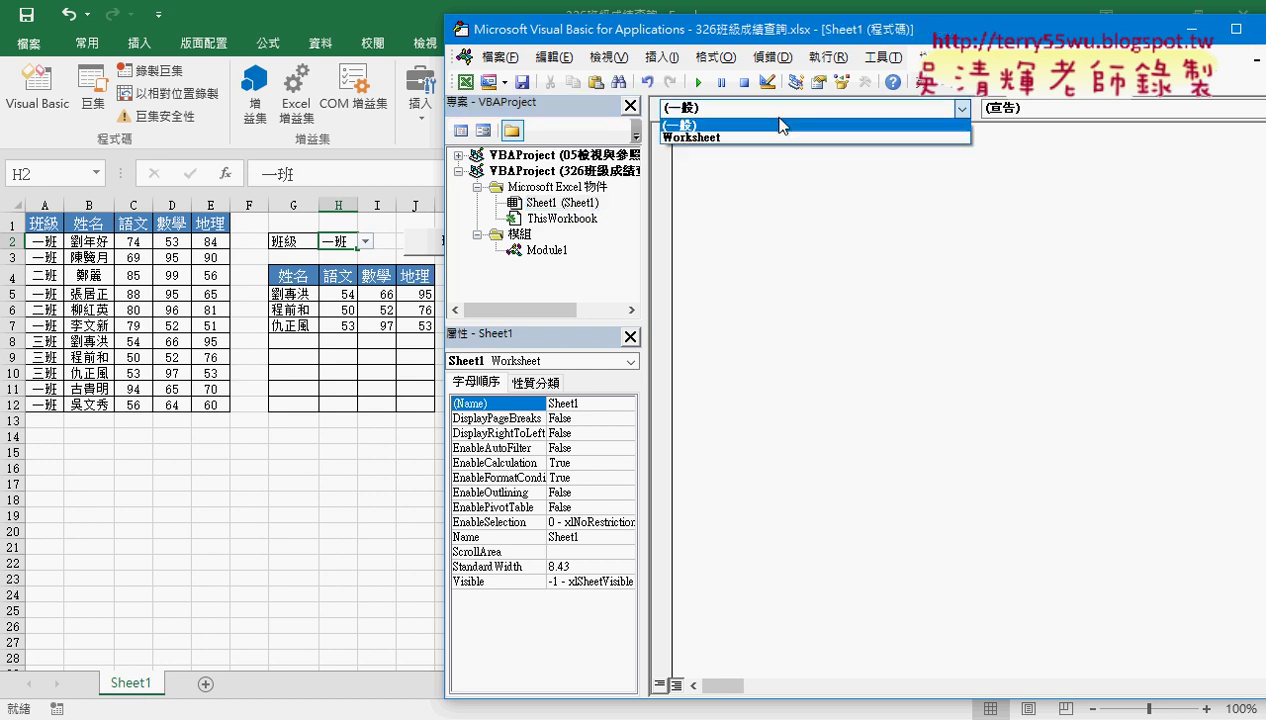
left_click(710, 137)
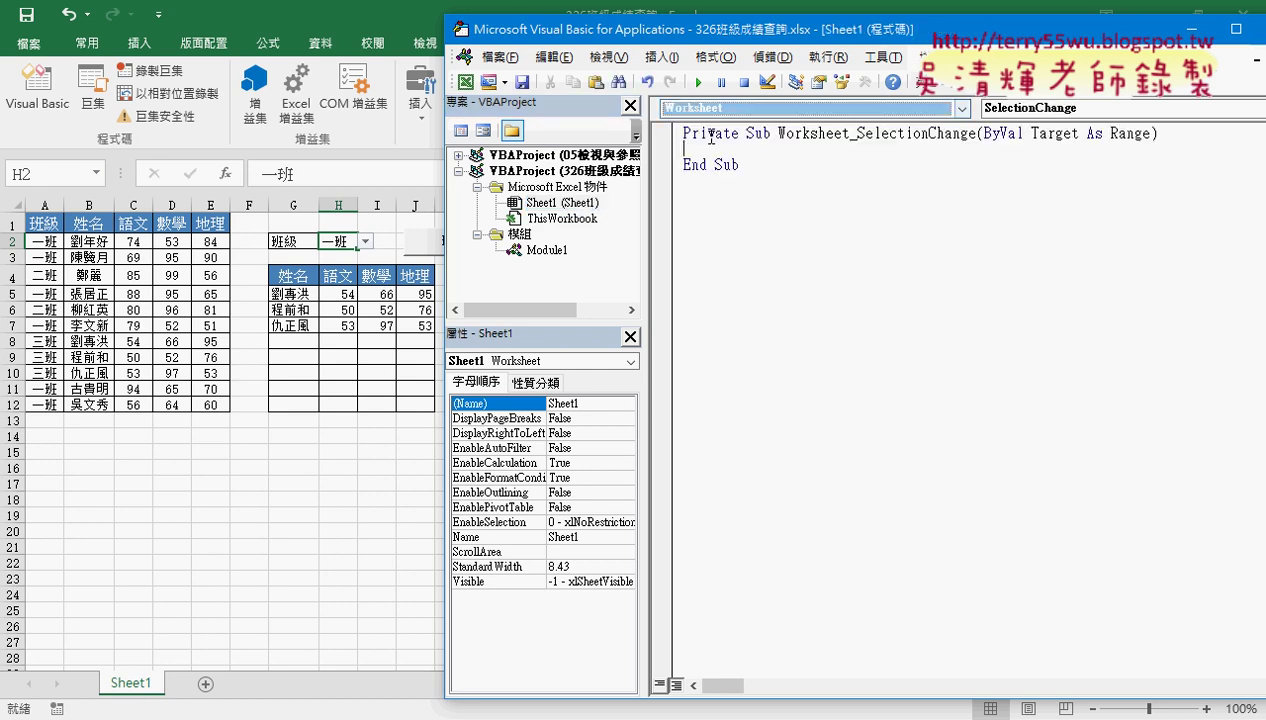
left_click(1080, 110)
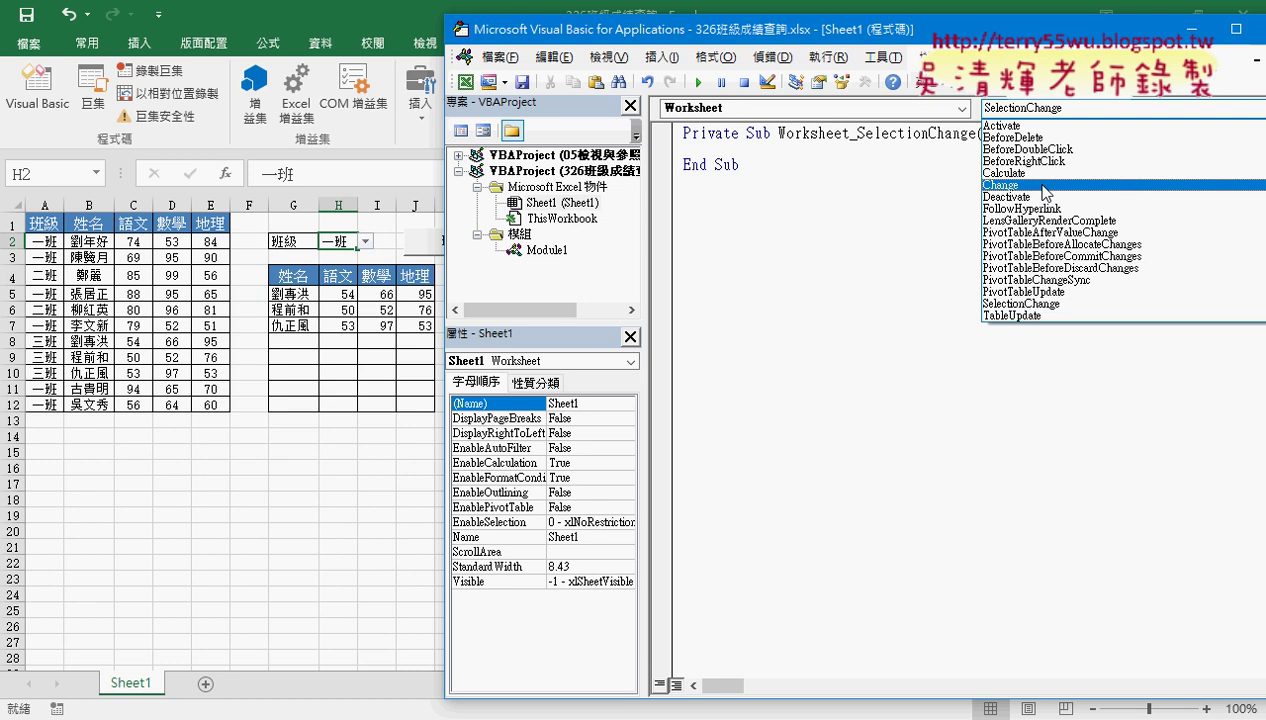
left_click(1045, 186)
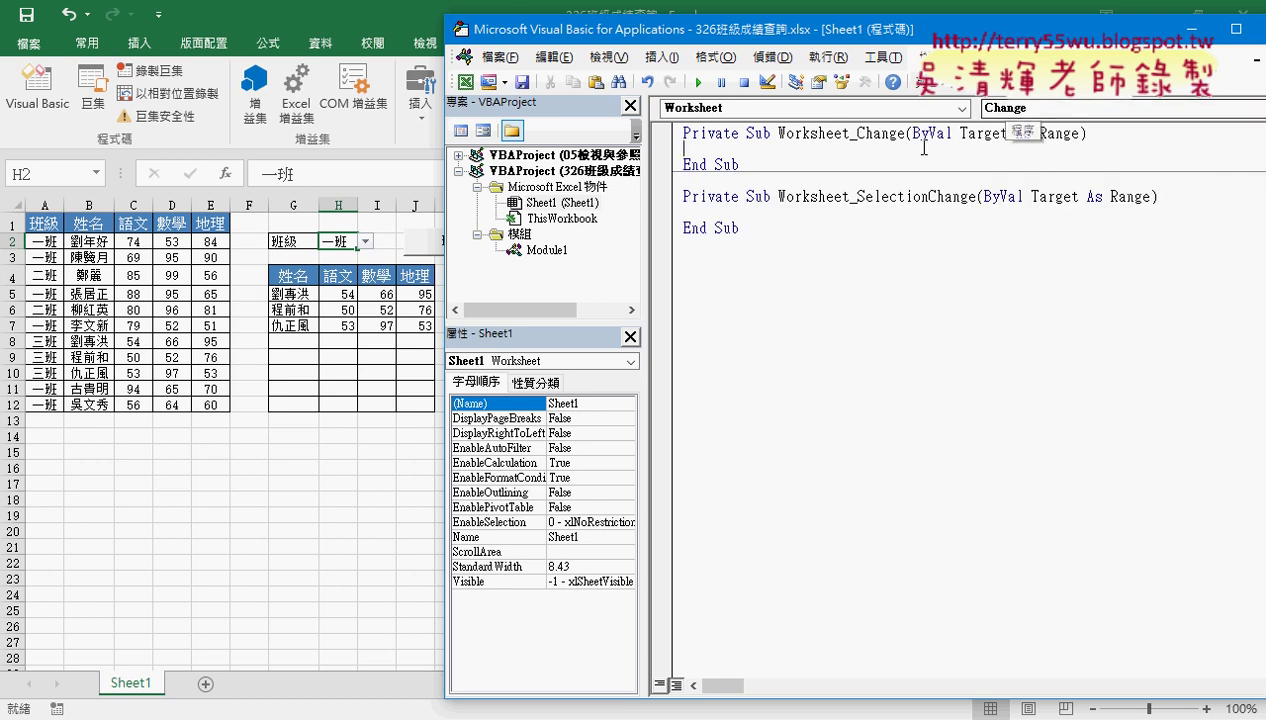
left_click_drag(905, 133, 778, 133)
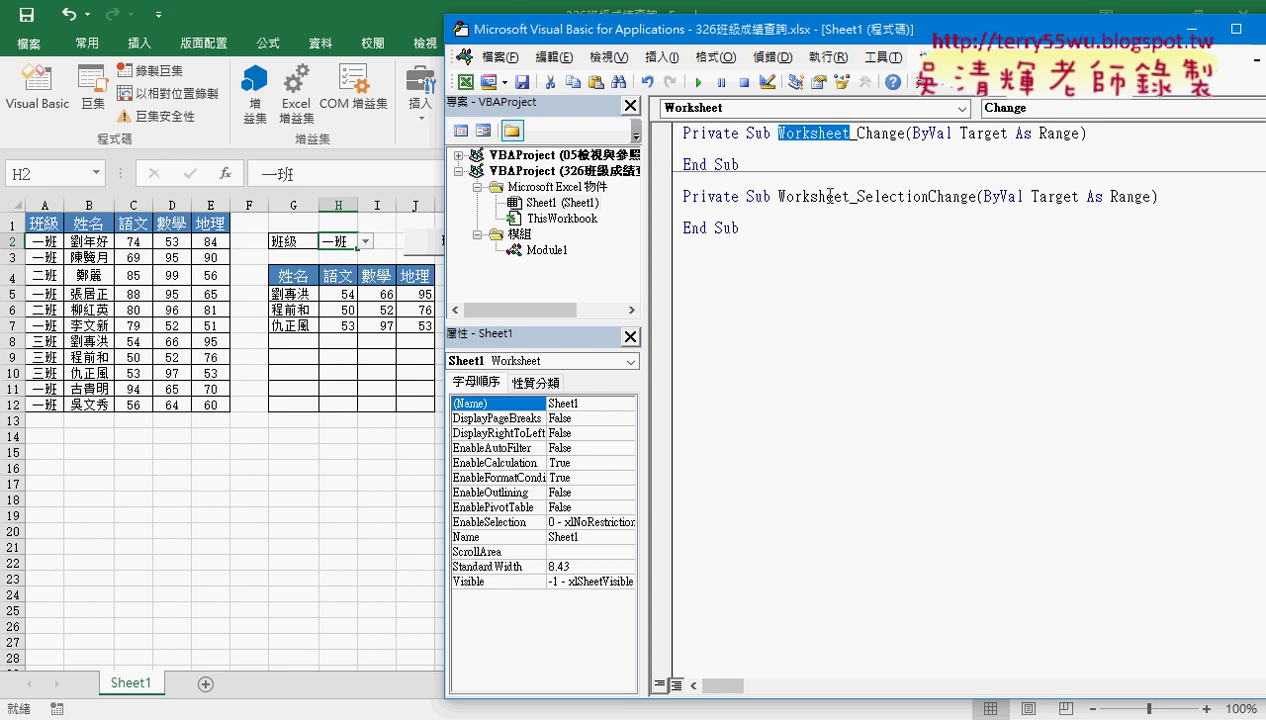
mouse_move(739, 228)
left_mouse_down()
mouse_move(663, 195)
mouse_move(663, 182)
left_mouse_up()
key("Delete")
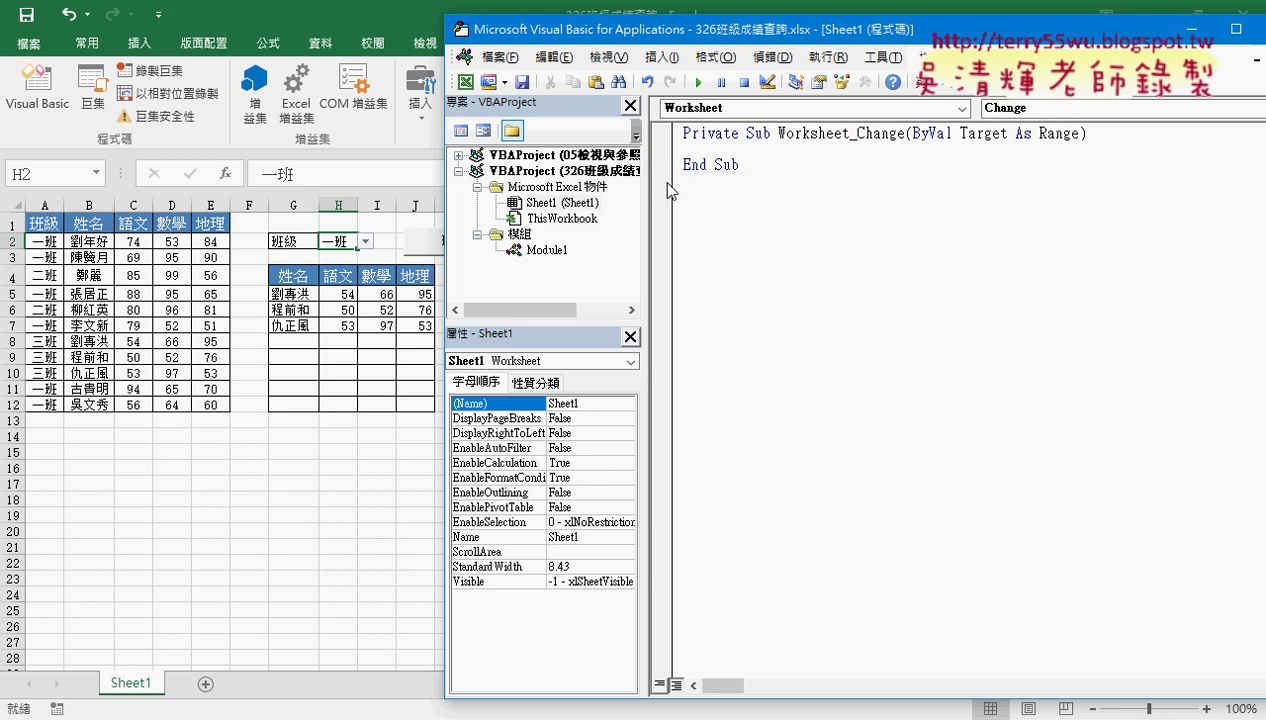
left_click_drag(1007, 135, 961, 136)
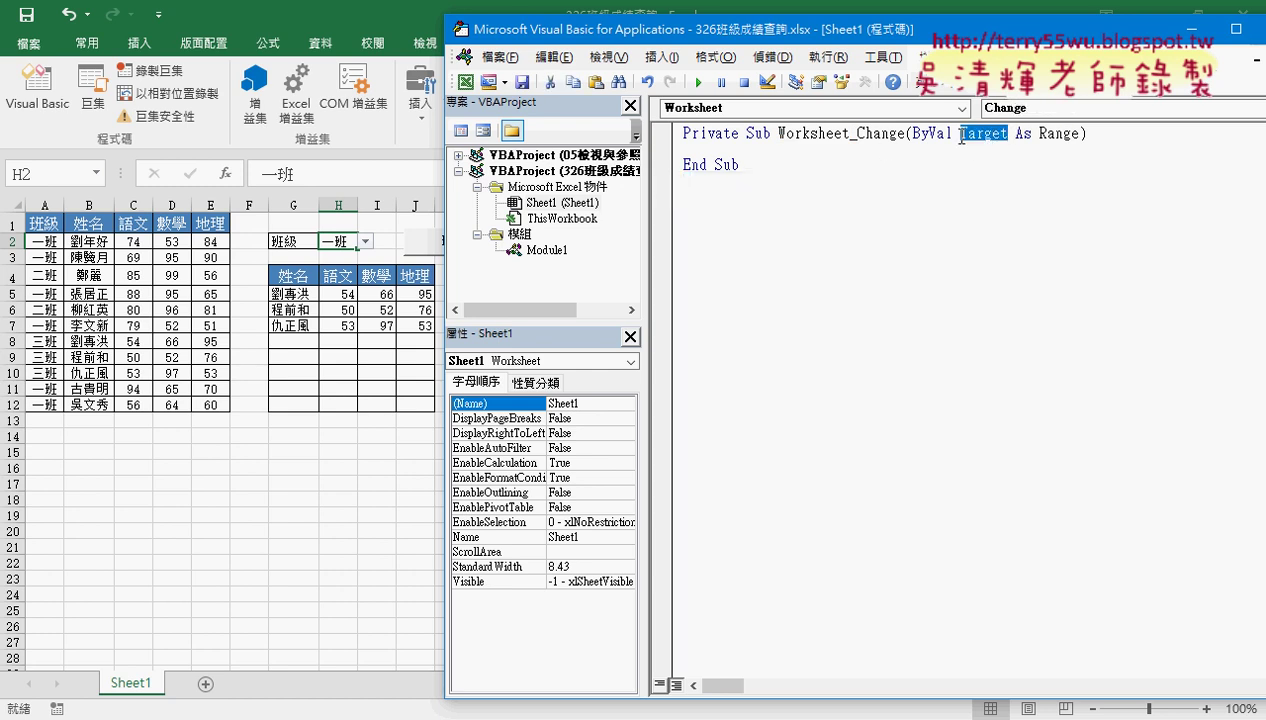
left_click(883, 146)
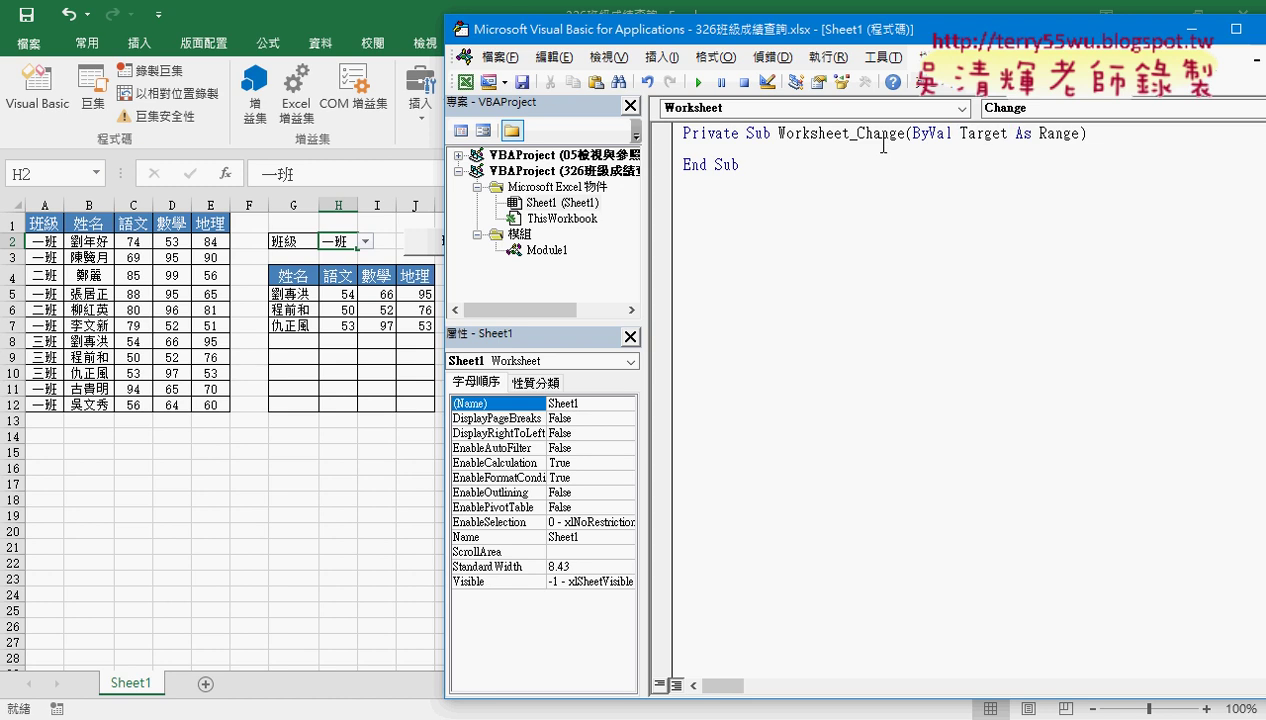
Step: Write the line If Target.Address = "$H$2" Then inside Worksheet_Change
key("Tab")
type("if ")
type("ta")
type("rget")
type(".")
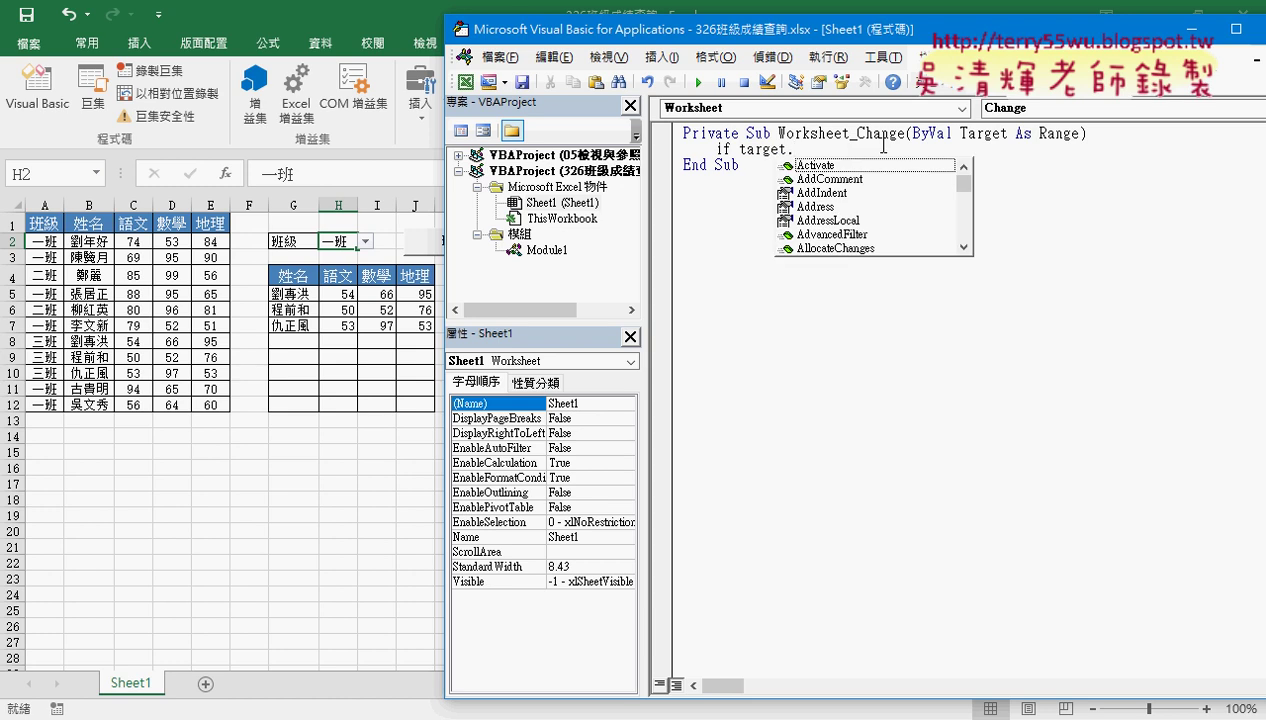
type("a")
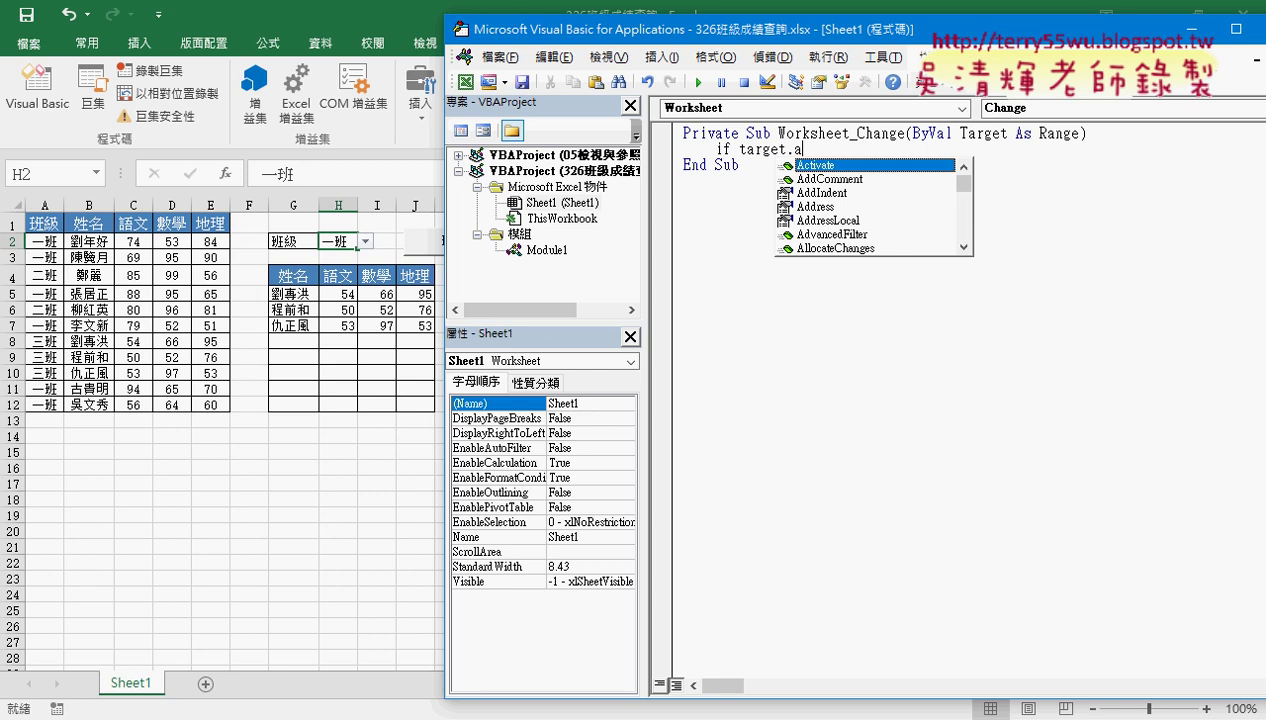
key("Down")
key("Down")
key("Down")
key("space")
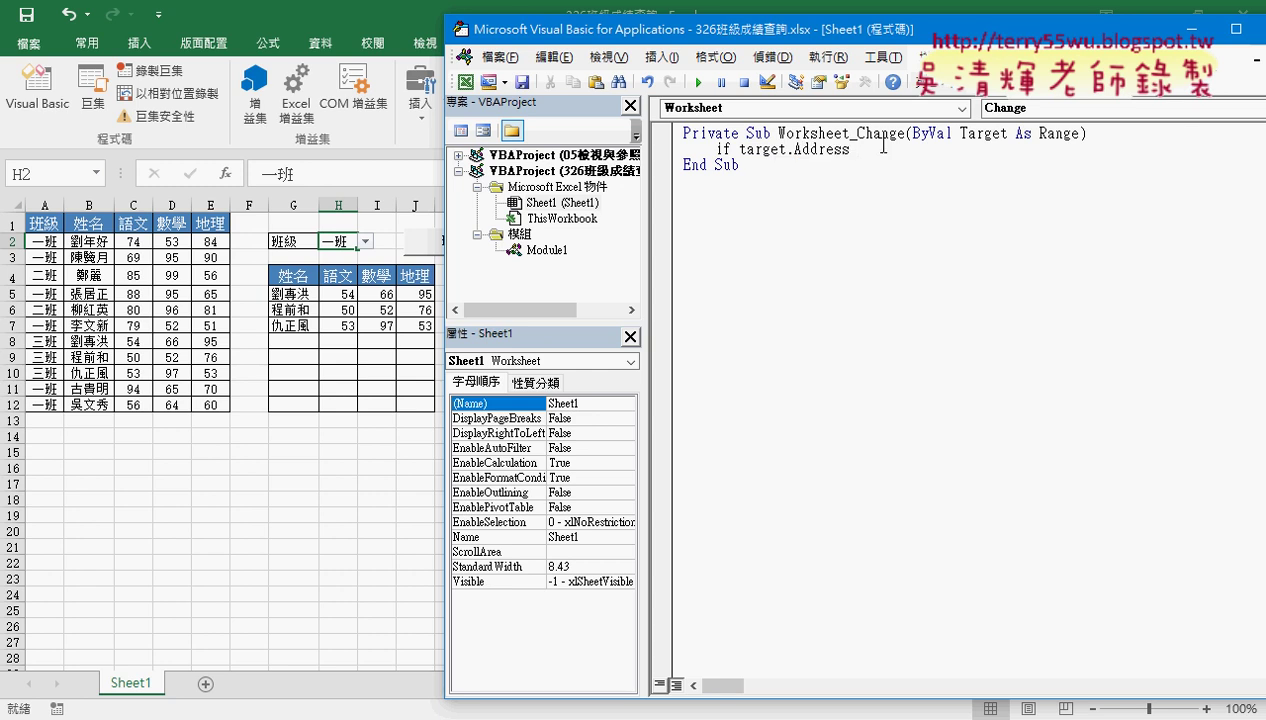
type("=")
type("\"\"")
key("Left")
type("H")
type("2")
left_click(879, 148)
type("$")
left_click(887, 148)
type("$")
type(" t")
type("hen")
key("Return")
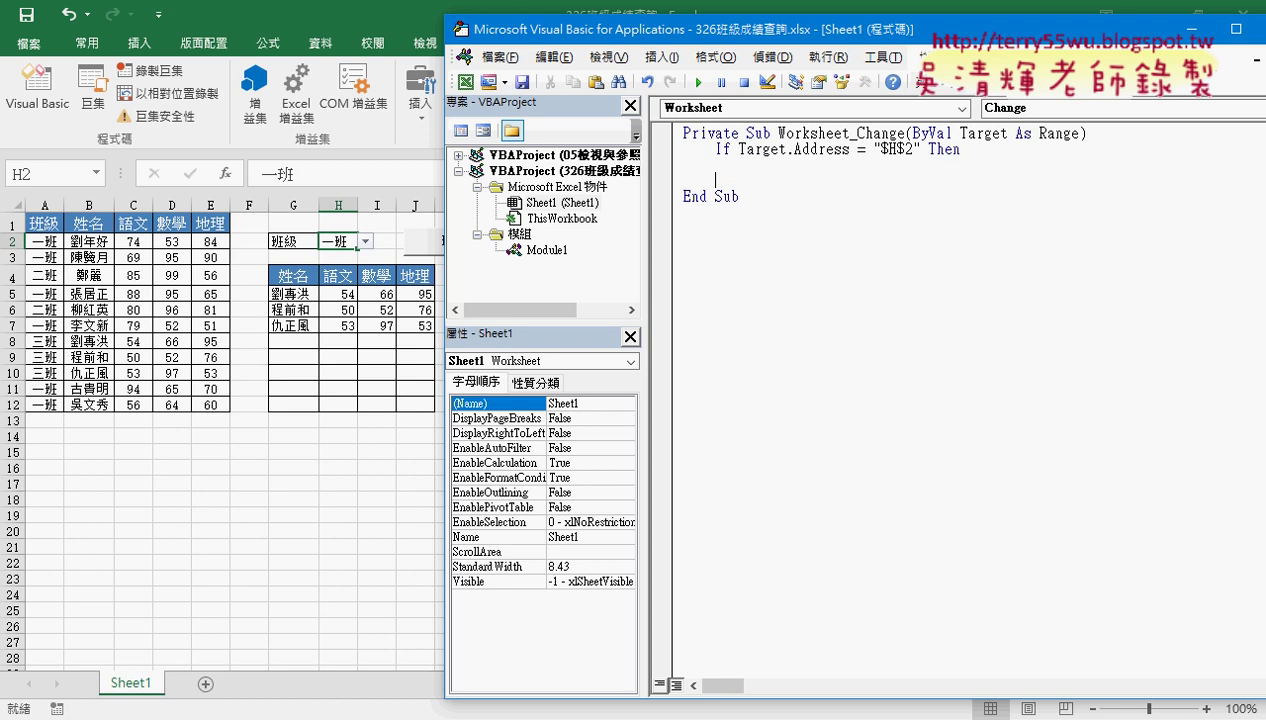
Step: Close the block with End If and put Call 班級 on the line inside it
type("end ")
type("if")
key("Up")
type("all")
type(" ㄅ")
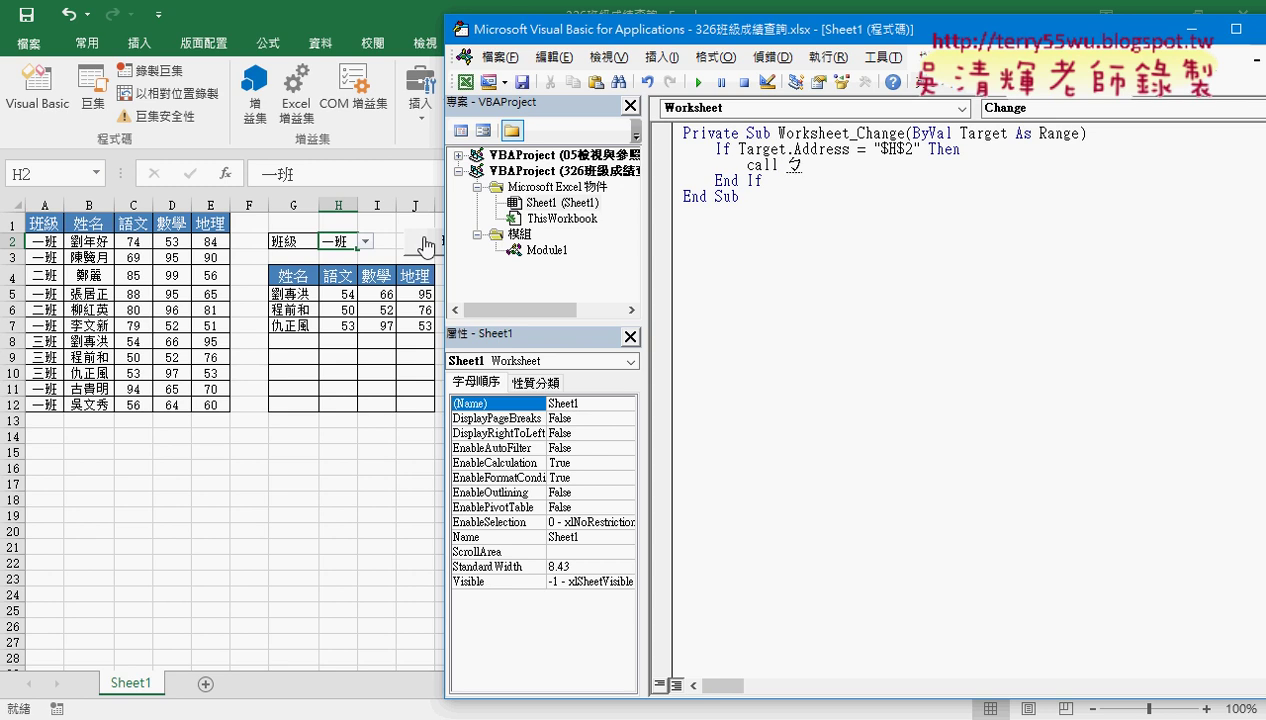
key("BackSpace")
type("班級")
key("Return")
left_click(775, 355)
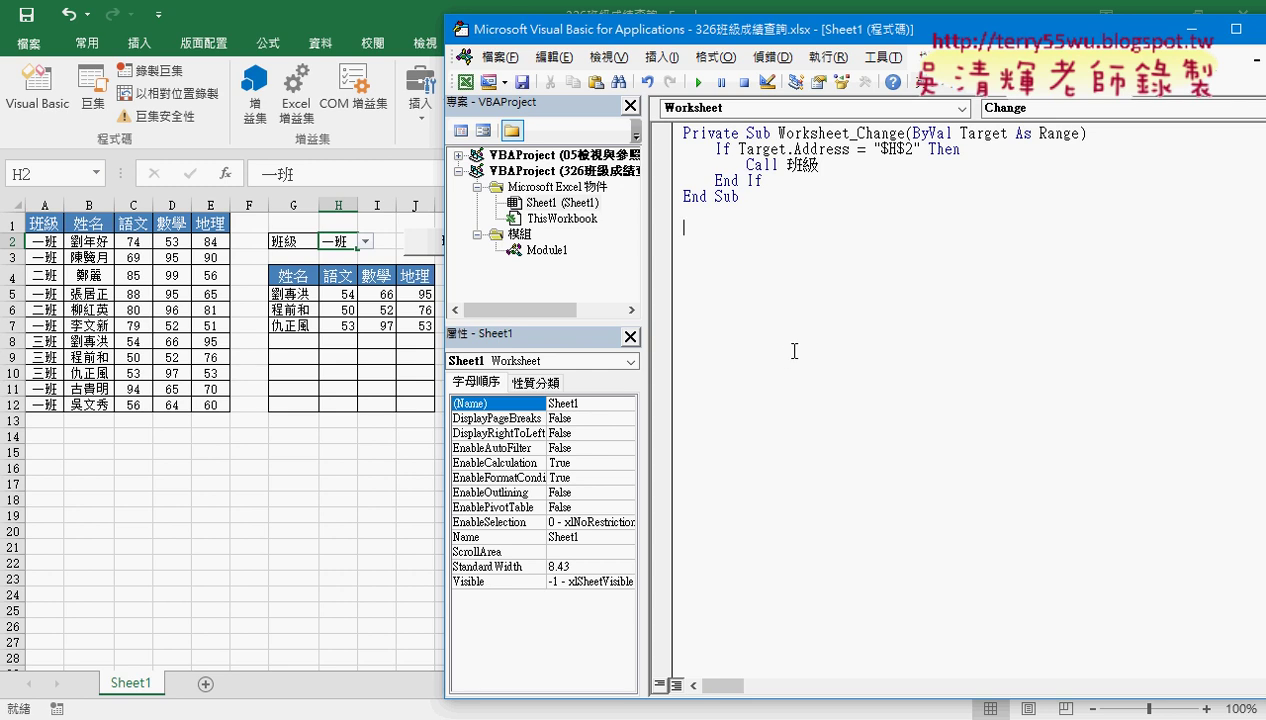
Step: Set a breakpoint on the If line and highlight the $H$2 condition and the Call 班級 line
left_click(661, 149)
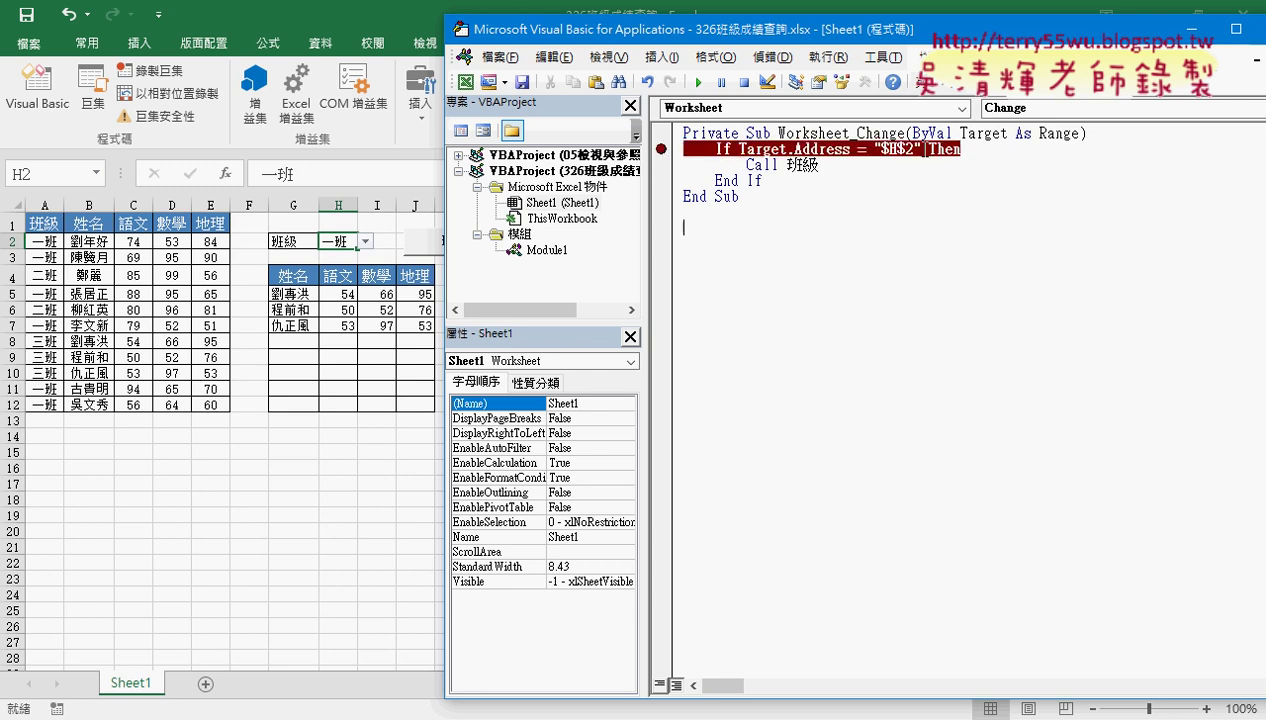
left_click_drag(922, 148, 737, 149)
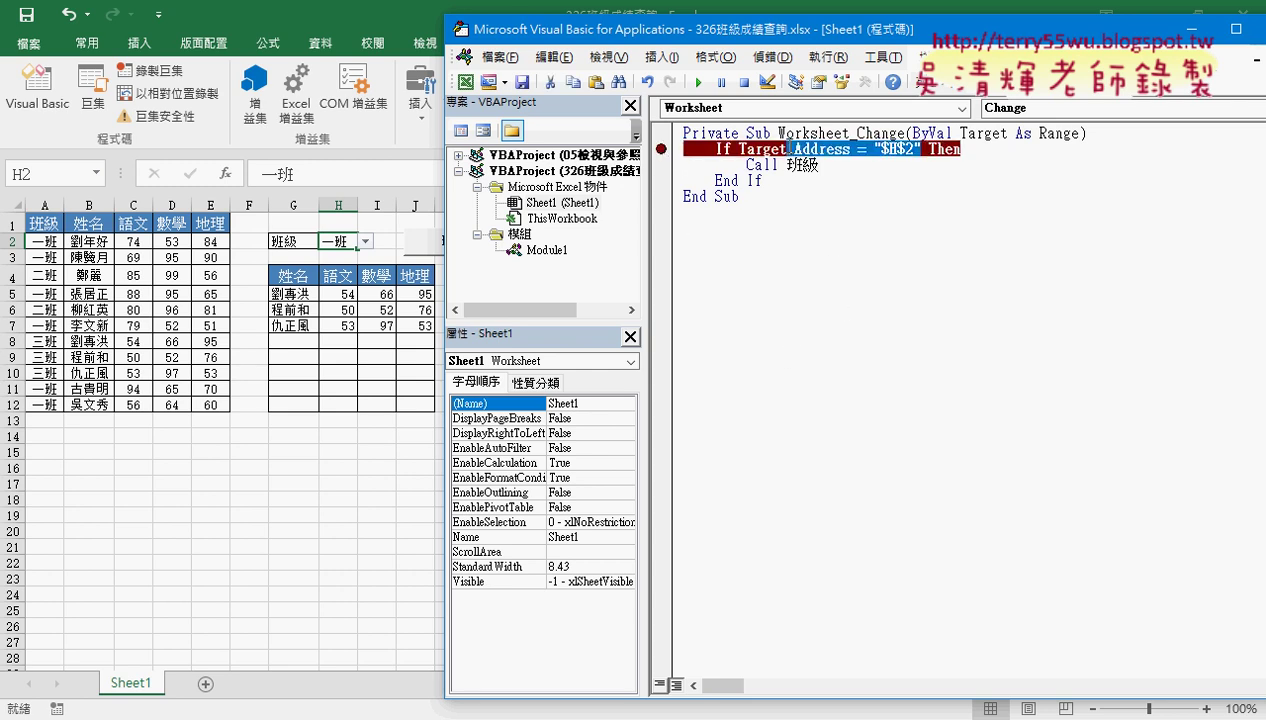
left_click_drag(820, 164, 741, 165)
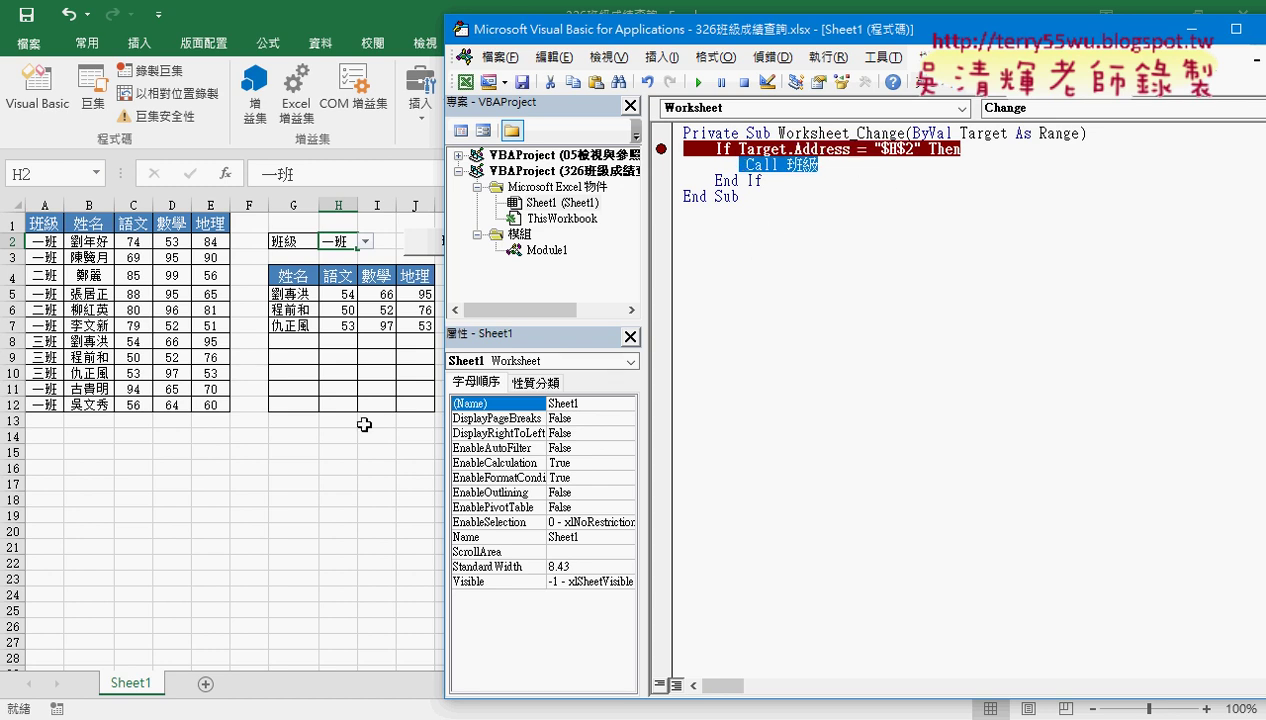
Step: Back in the worksheet, delete the button near K2 and choose 二班 in H2
left_click(330, 482)
right_click(480, 241)
left_click(515, 257)
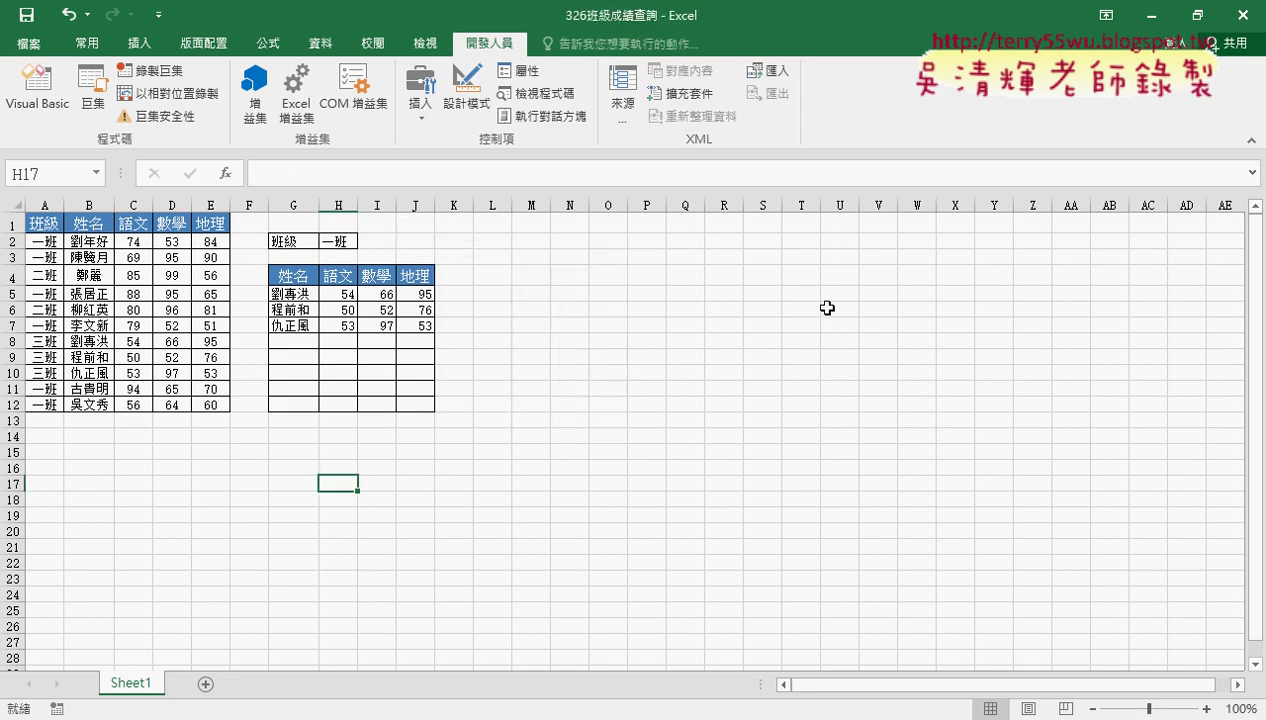
left_click(345, 241)
left_click(365, 242)
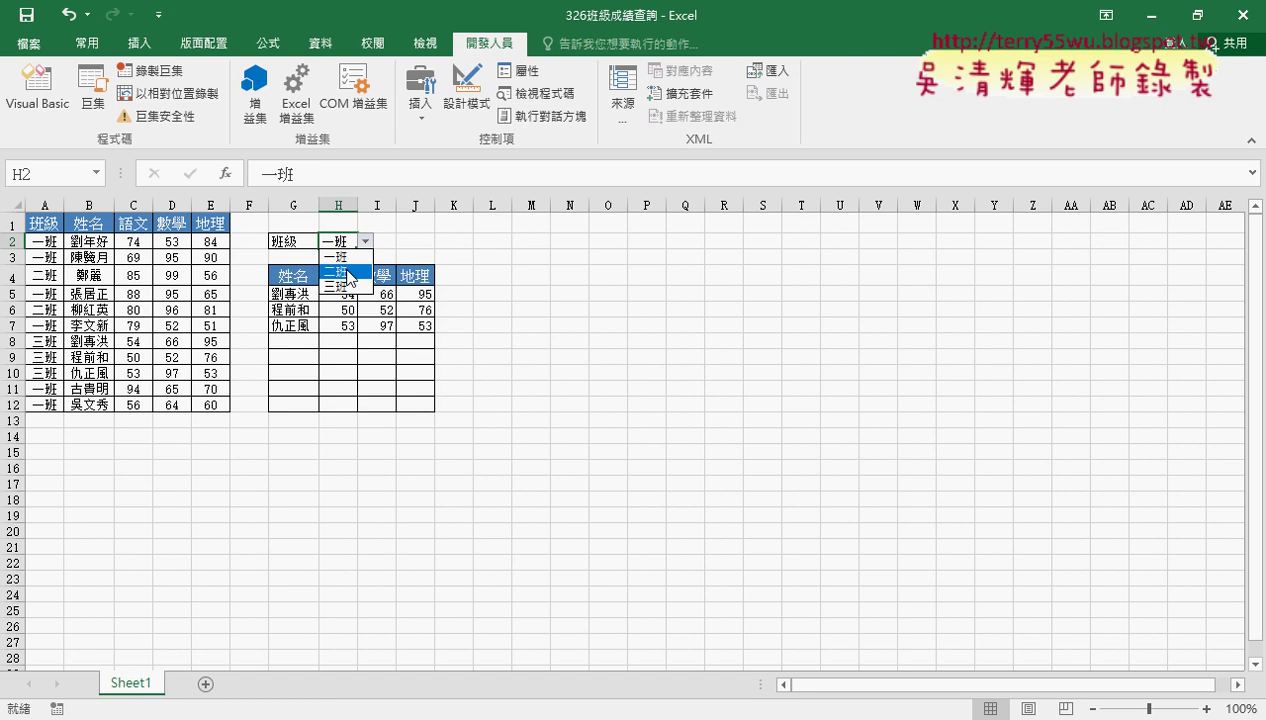
left_click(340, 272)
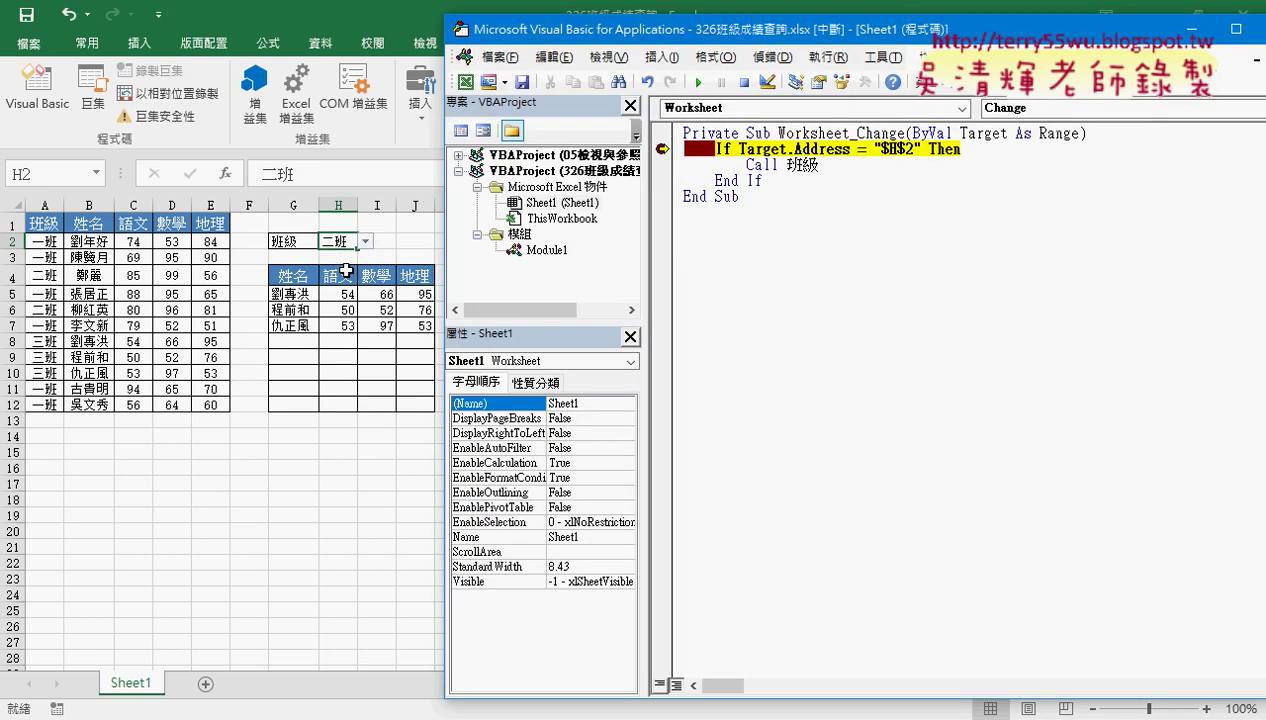
mouse_move(790, 149)
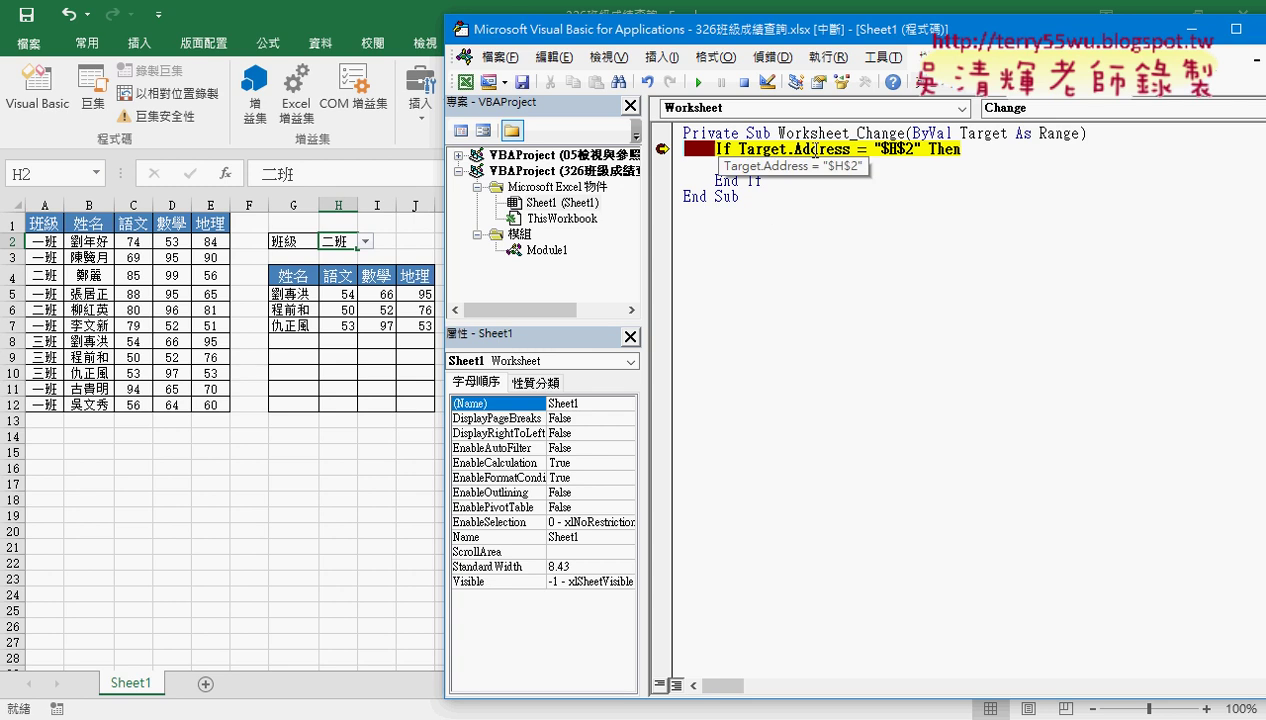
Step: Step into 班級 with F8, then continue until the macro fills in 二班's scores
key("F8")
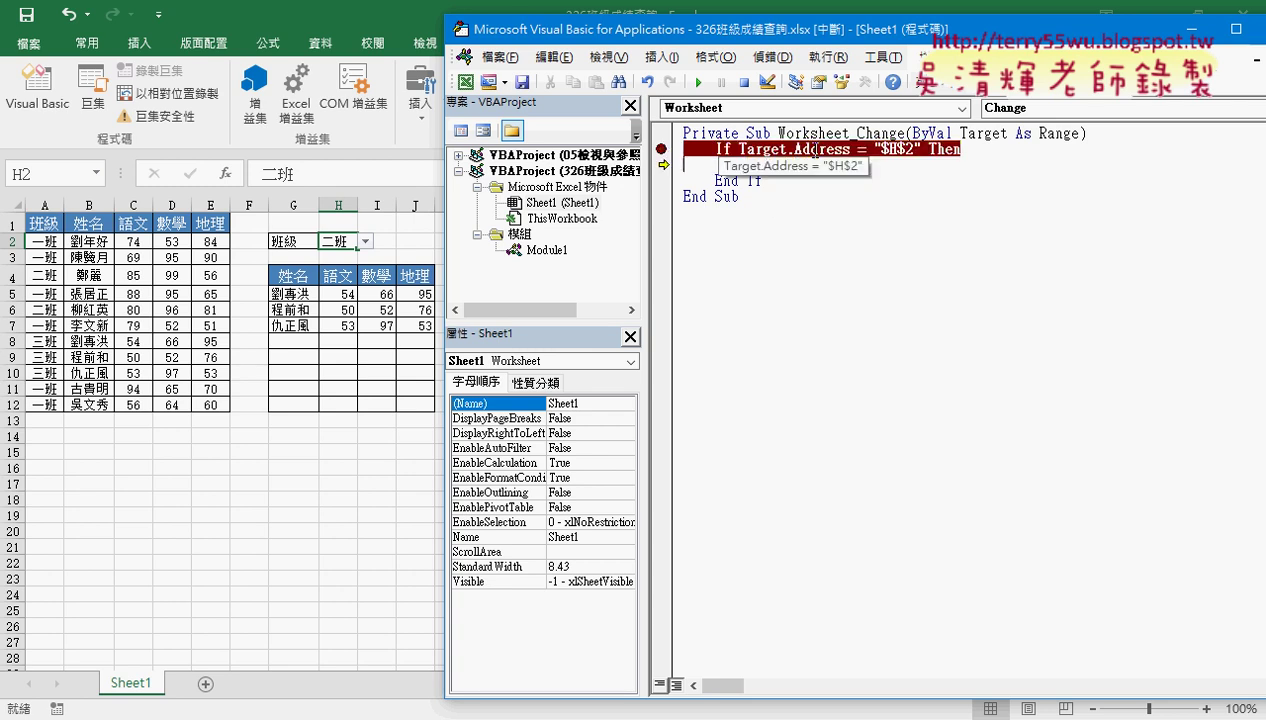
key("F8")
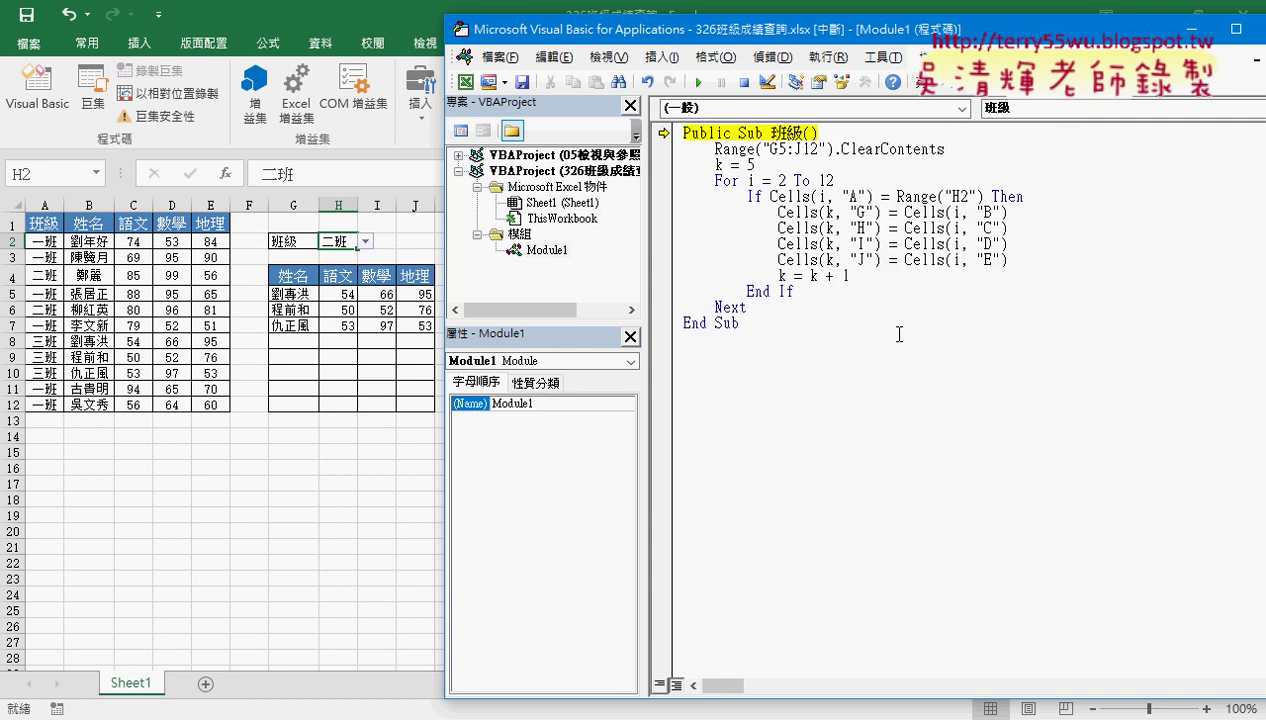
left_click(697, 82)
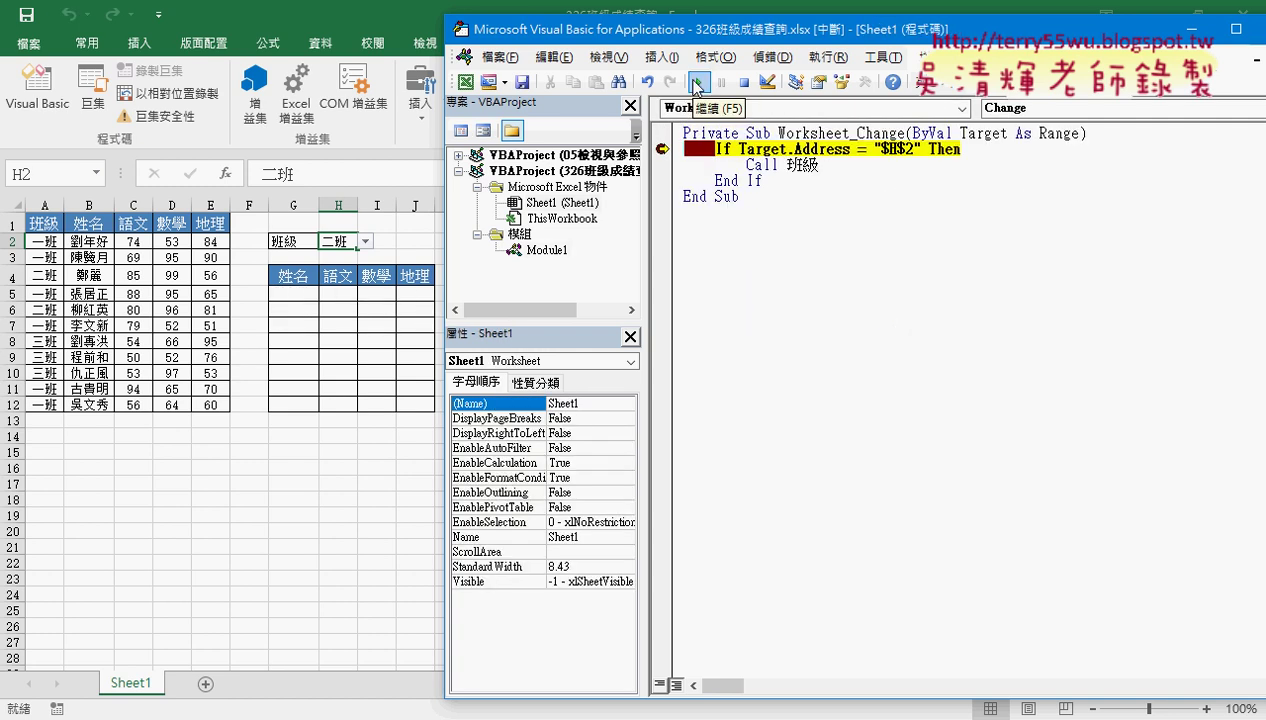
key("F9")
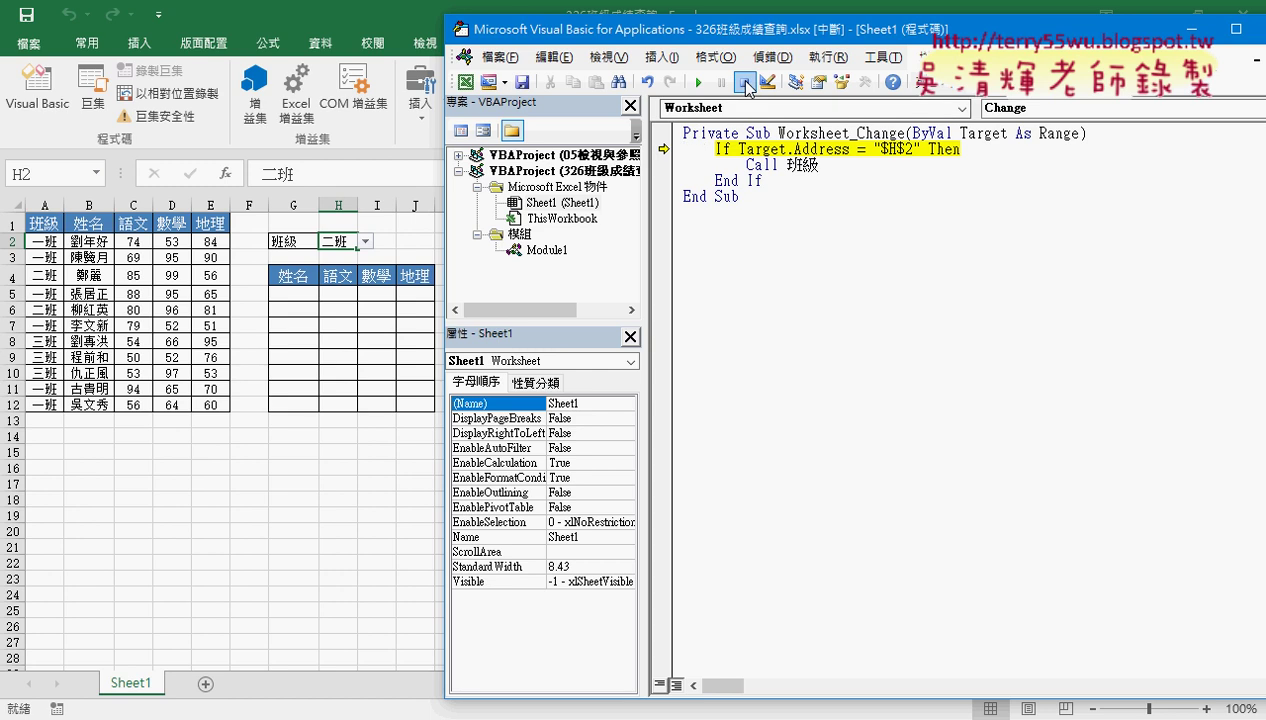
left_click(697, 82)
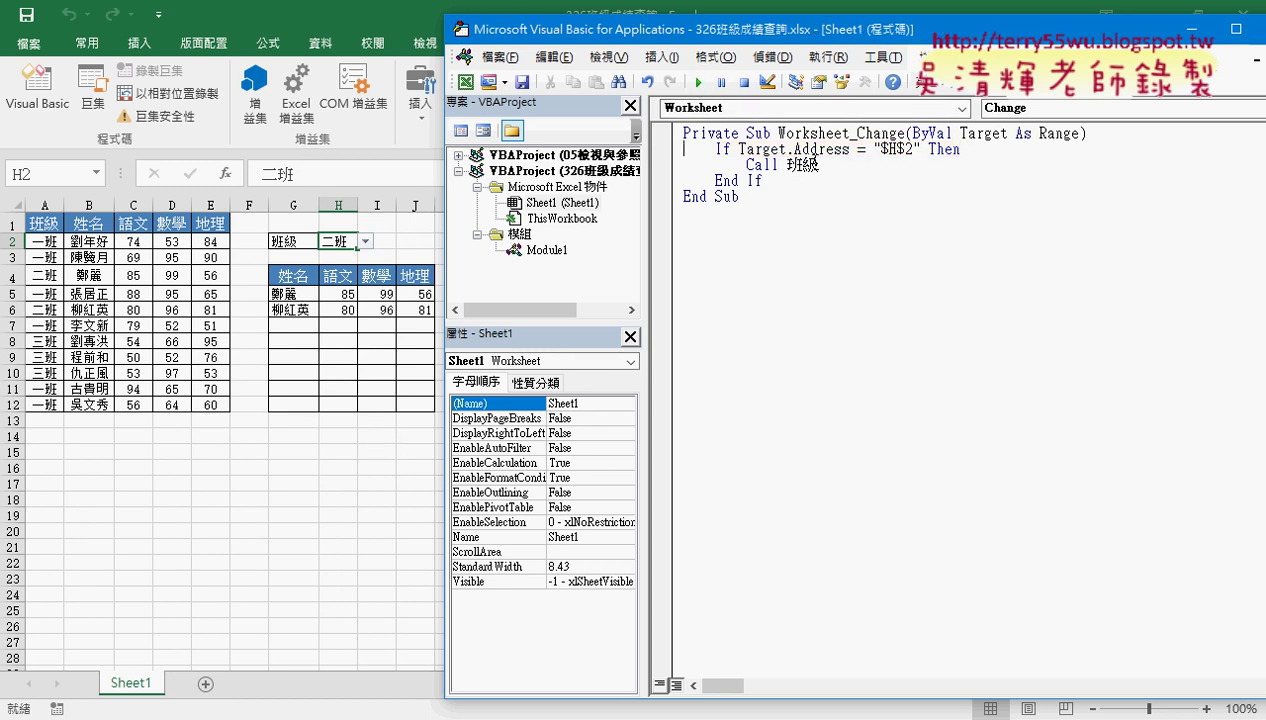
mouse_move(764, 180)
left_mouse_down()
mouse_move(733, 180)
mouse_move(672, 148)
left_mouse_up()
Step: Pick 一班, 二班, 三班, then 一班 again from the H2 dropdown as the table refills each time
left_click(292, 545)
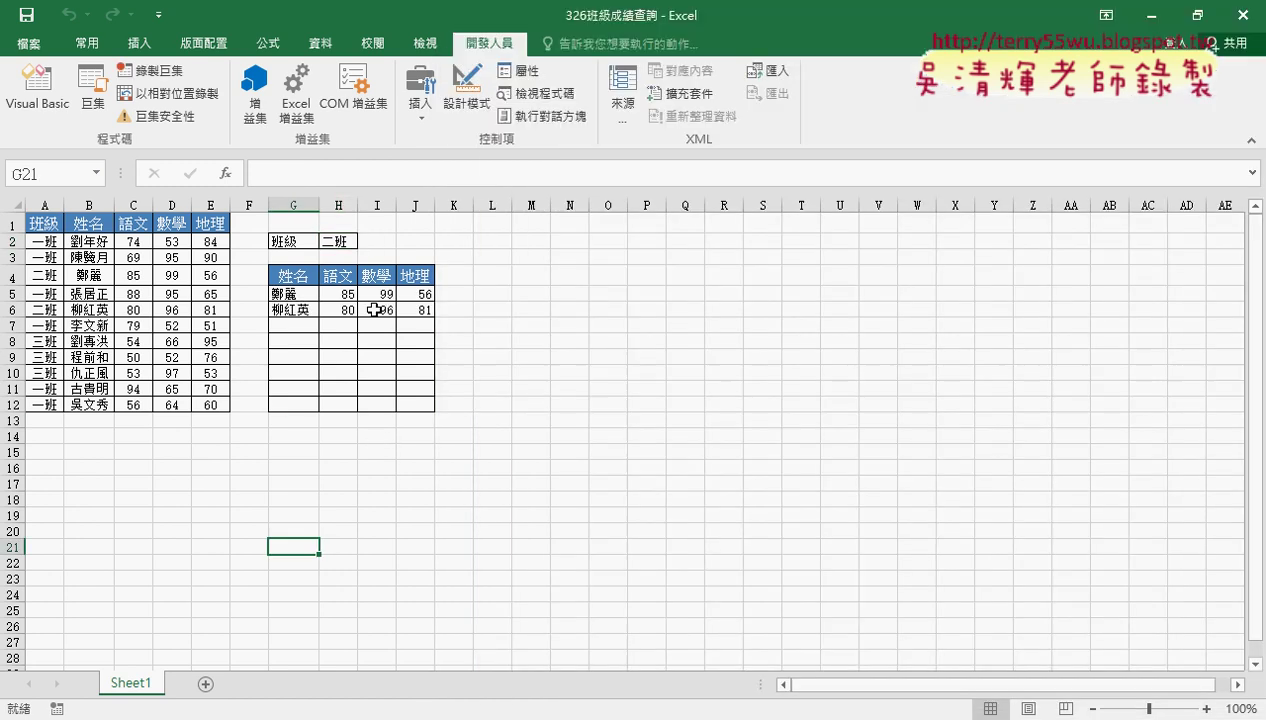
left_click(344, 240)
left_click(365, 241)
left_click(340, 255)
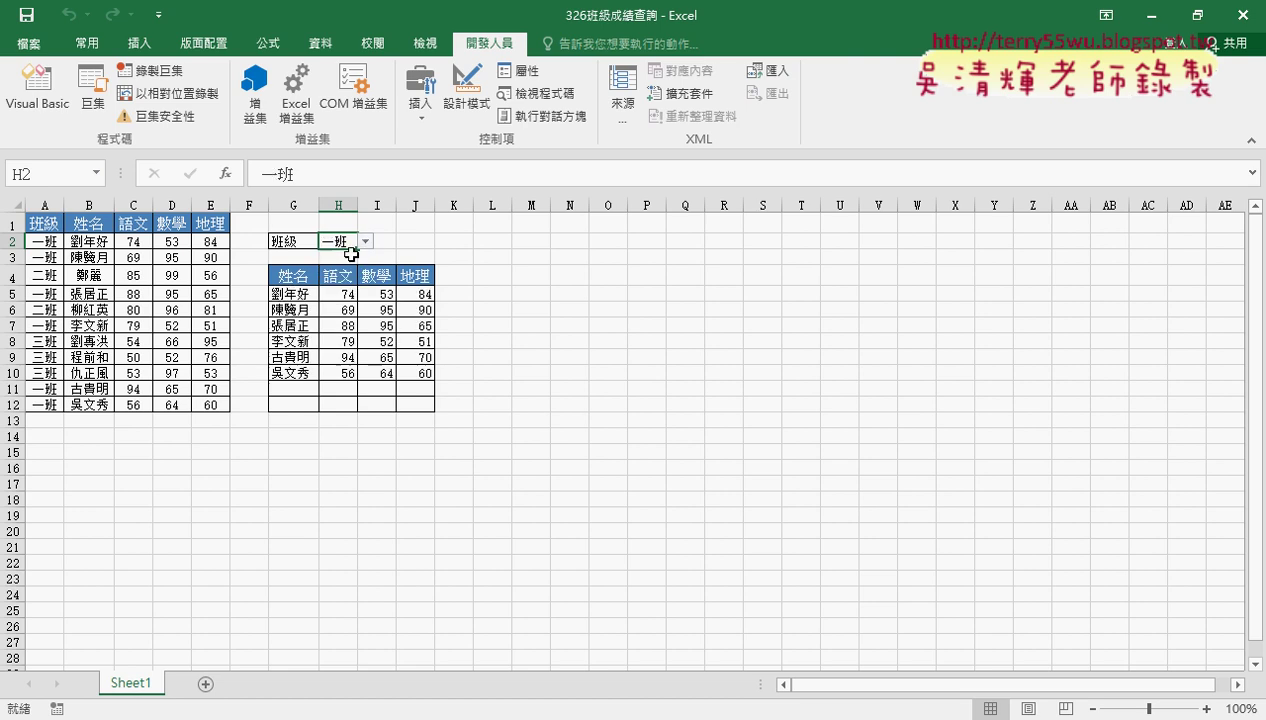
left_click(365, 241)
left_click(336, 271)
left_click(365, 241)
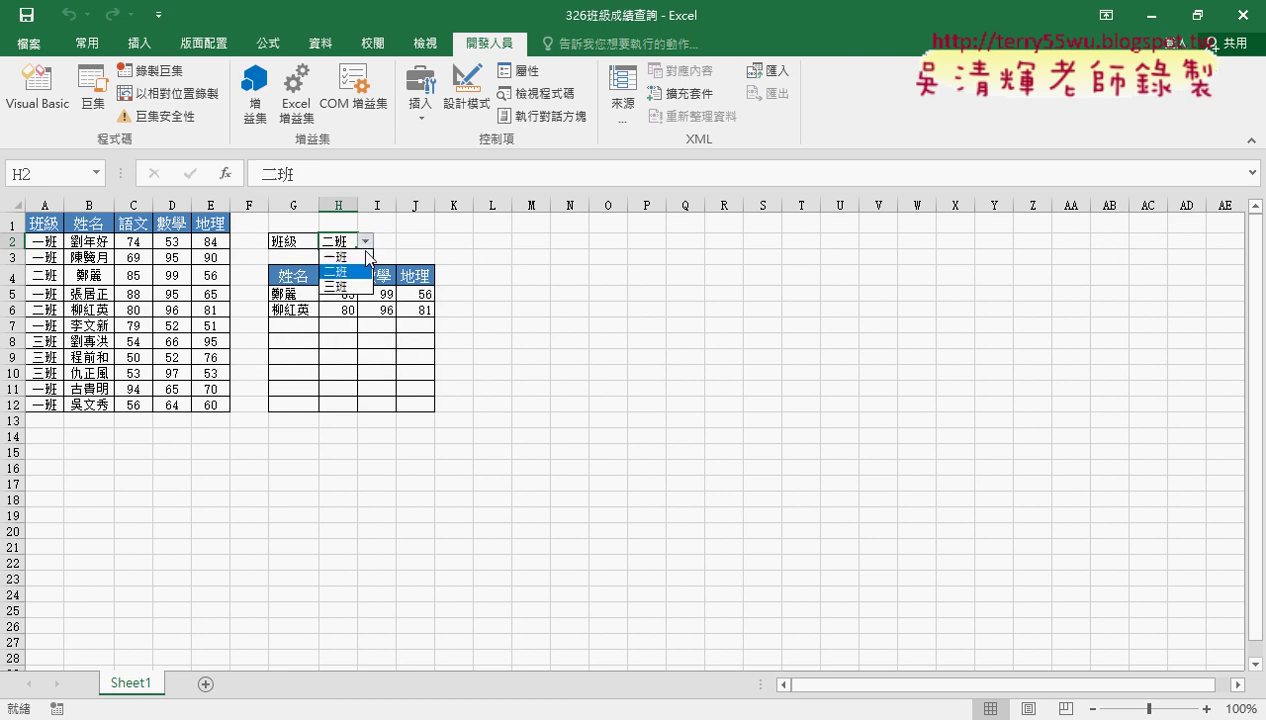
left_click(340, 287)
left_click(365, 241)
left_click(355, 256)
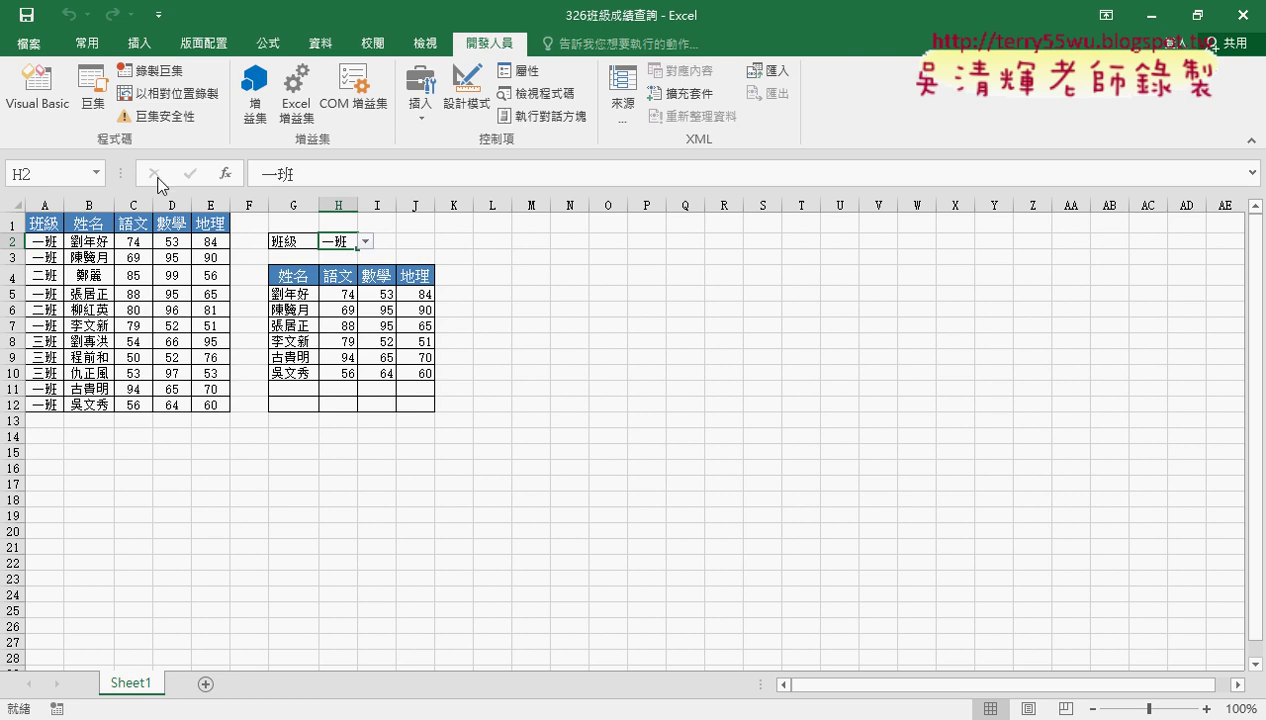
Step: Open the VBA editor and review the 班級 macro in Module1
left_click(40, 95)
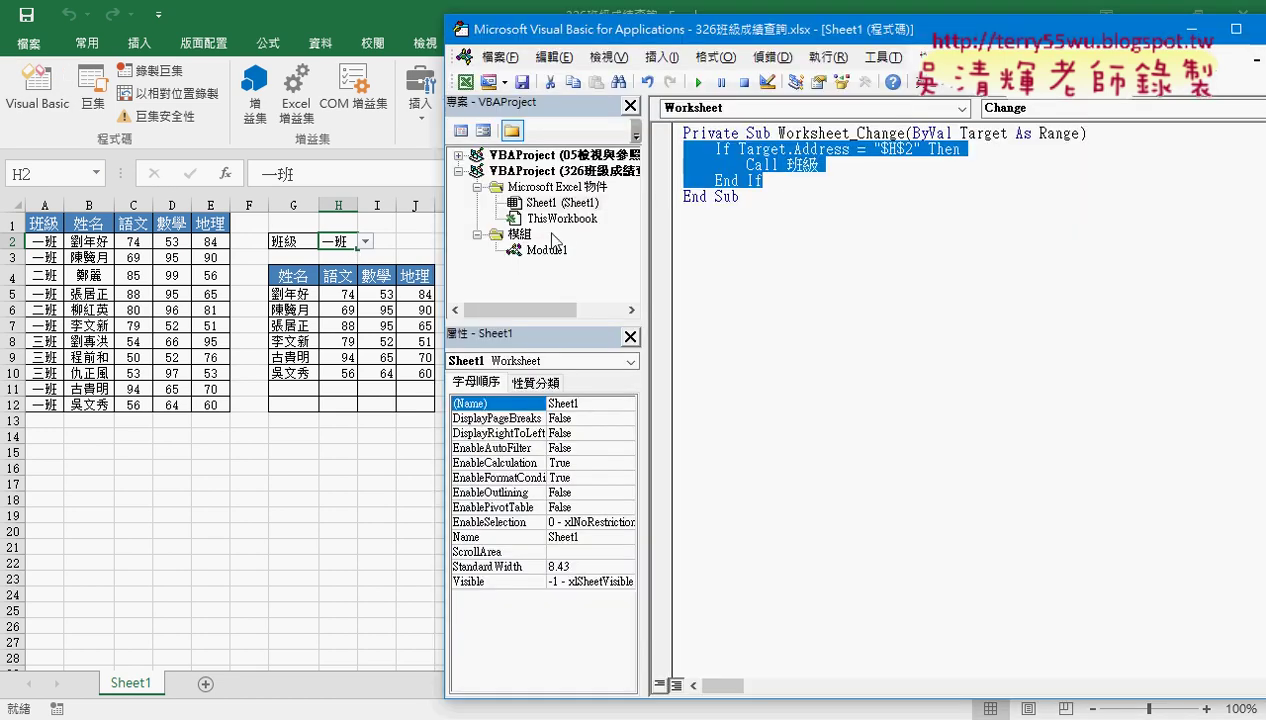
double_click(547, 250)
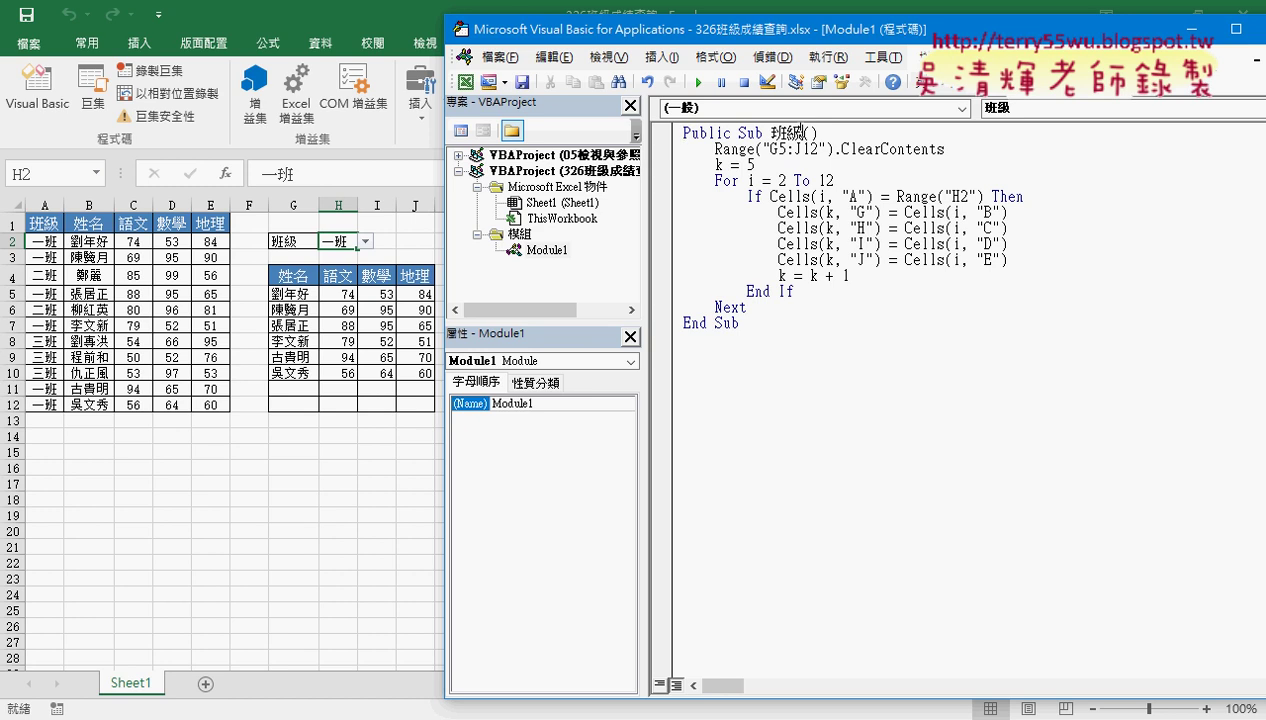
double_click(788, 132)
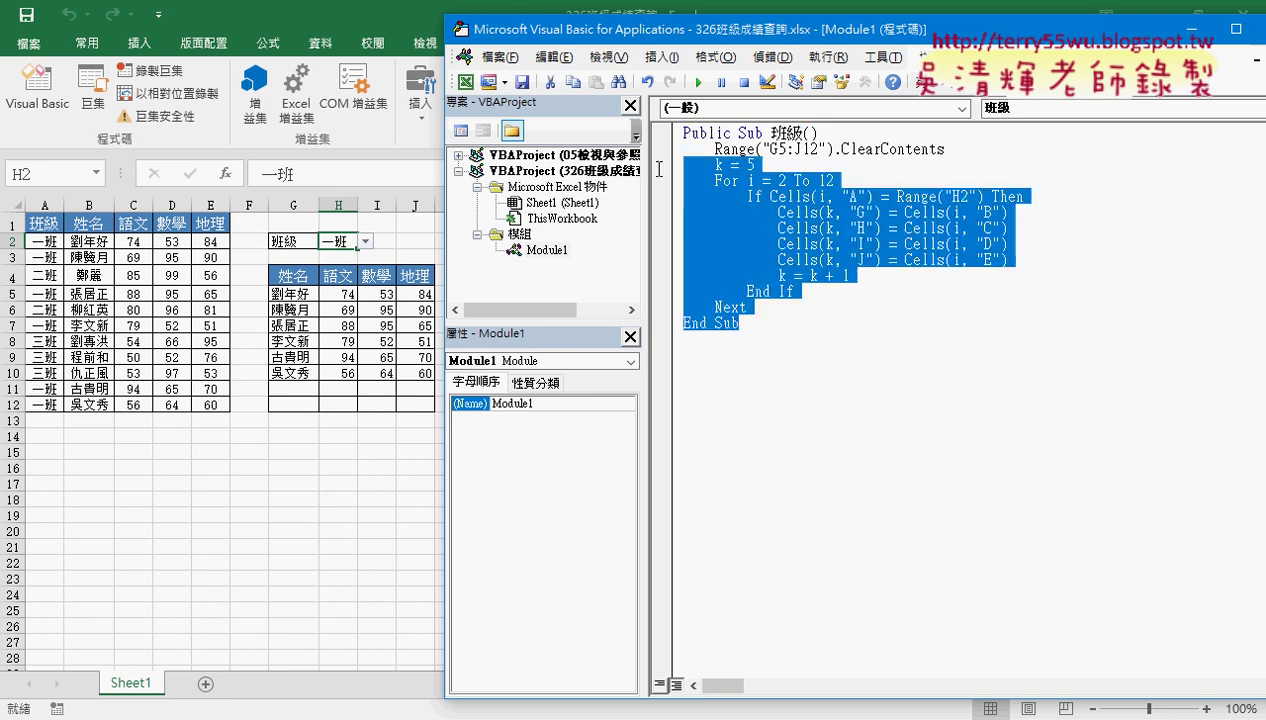
left_click_drag(740, 323, 680, 130)
Step: Open Sheet1's Change event code and highlight Target and Target.Address in it
left_click(552, 206)
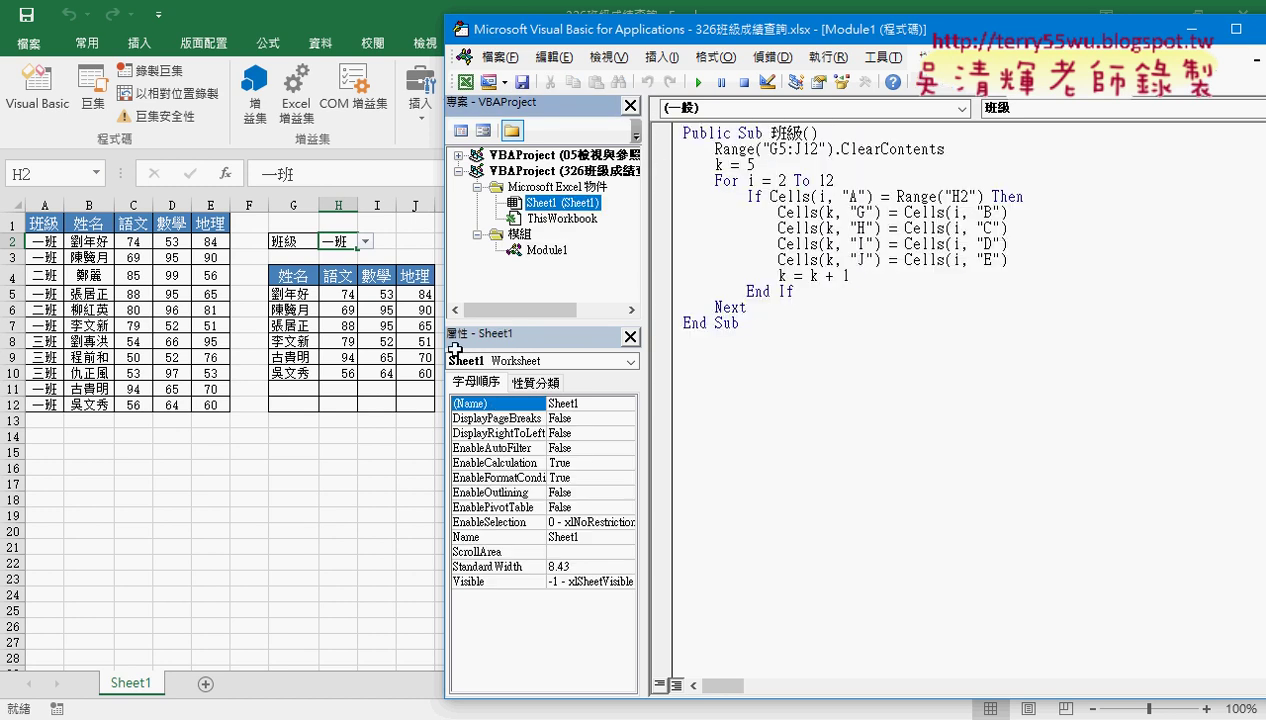
double_click(574, 203)
left_click(1040, 110)
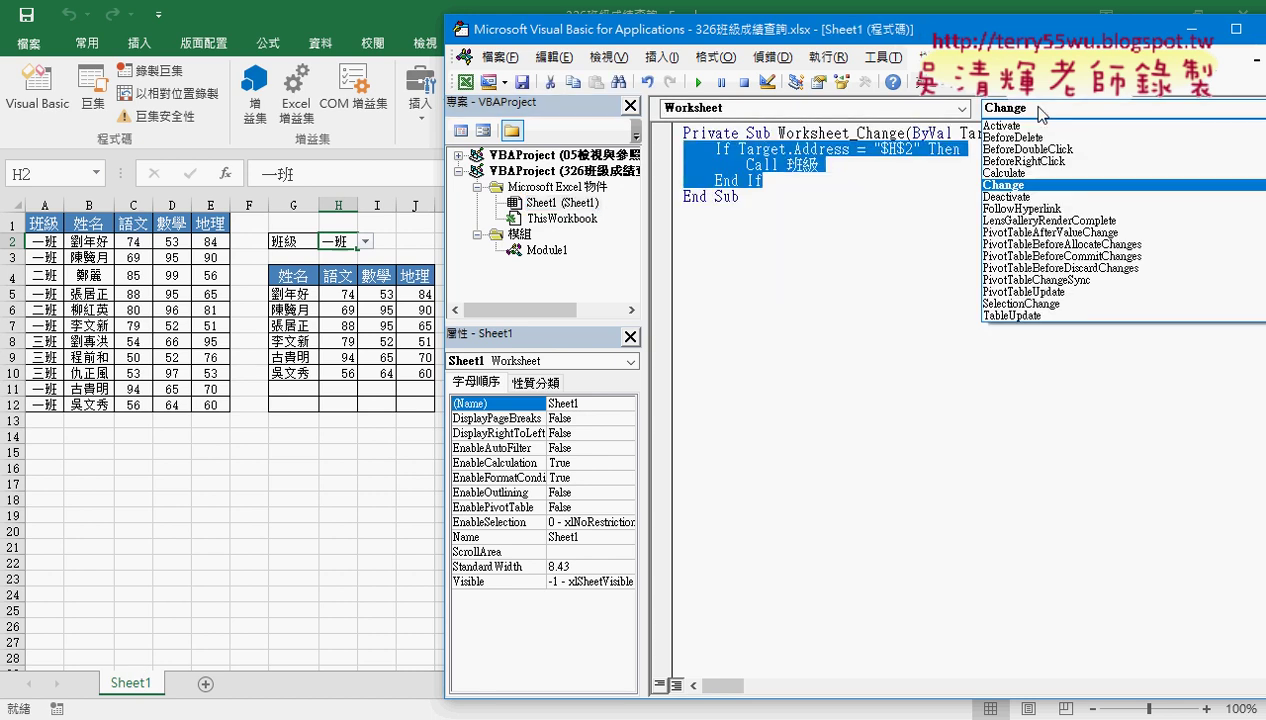
left_click(1035, 185)
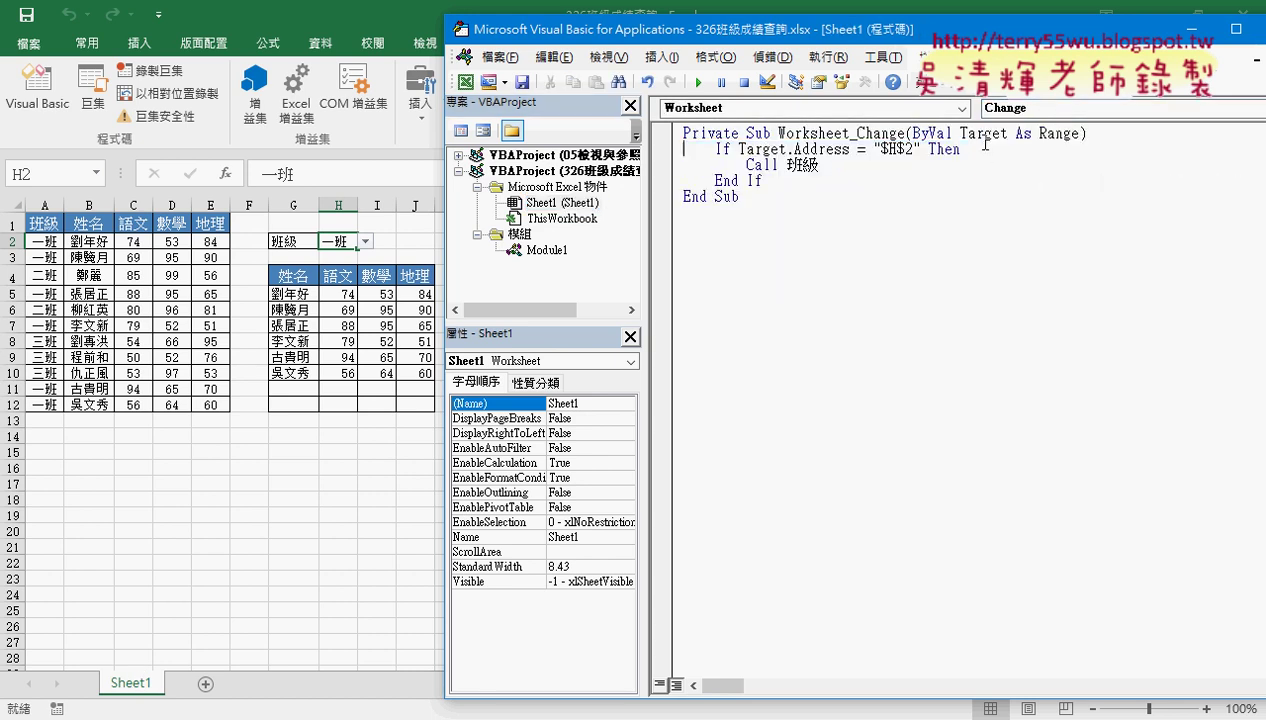
left_click_drag(960, 133, 1010, 137)
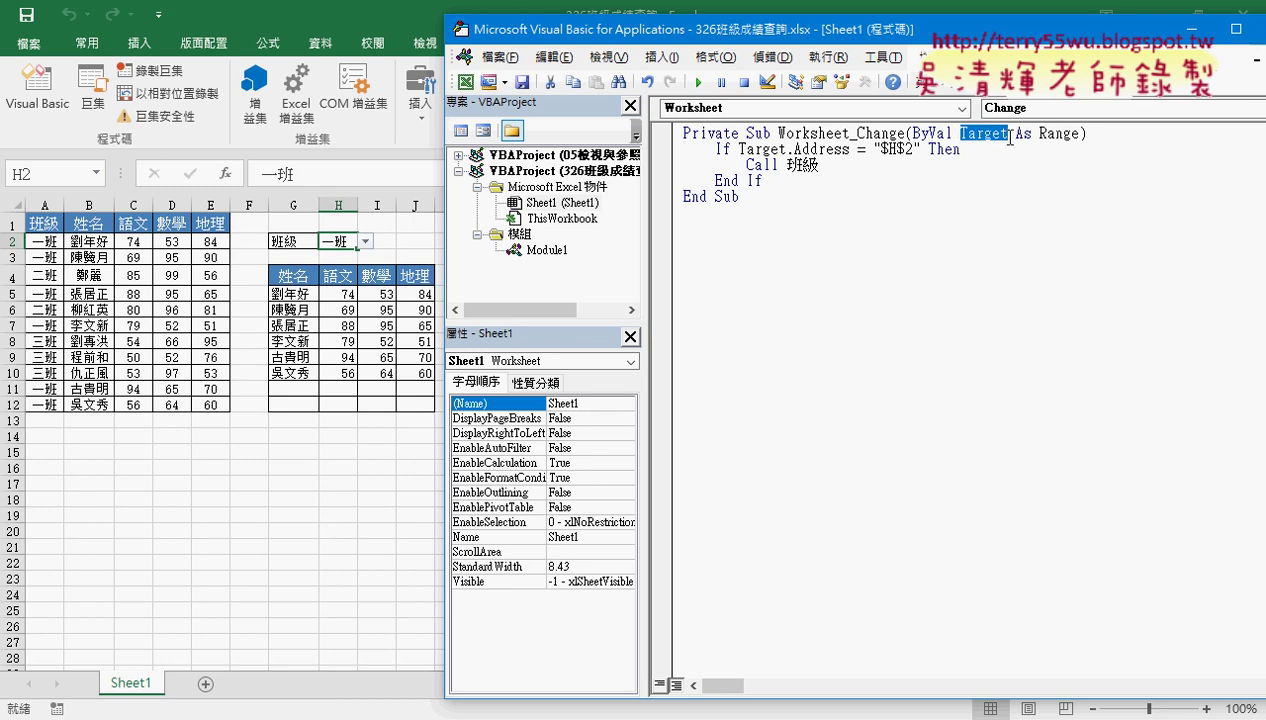
mouse_move(740, 149)
left_mouse_down()
mouse_move(851, 149)
mouse_move(748, 166)
left_mouse_up()
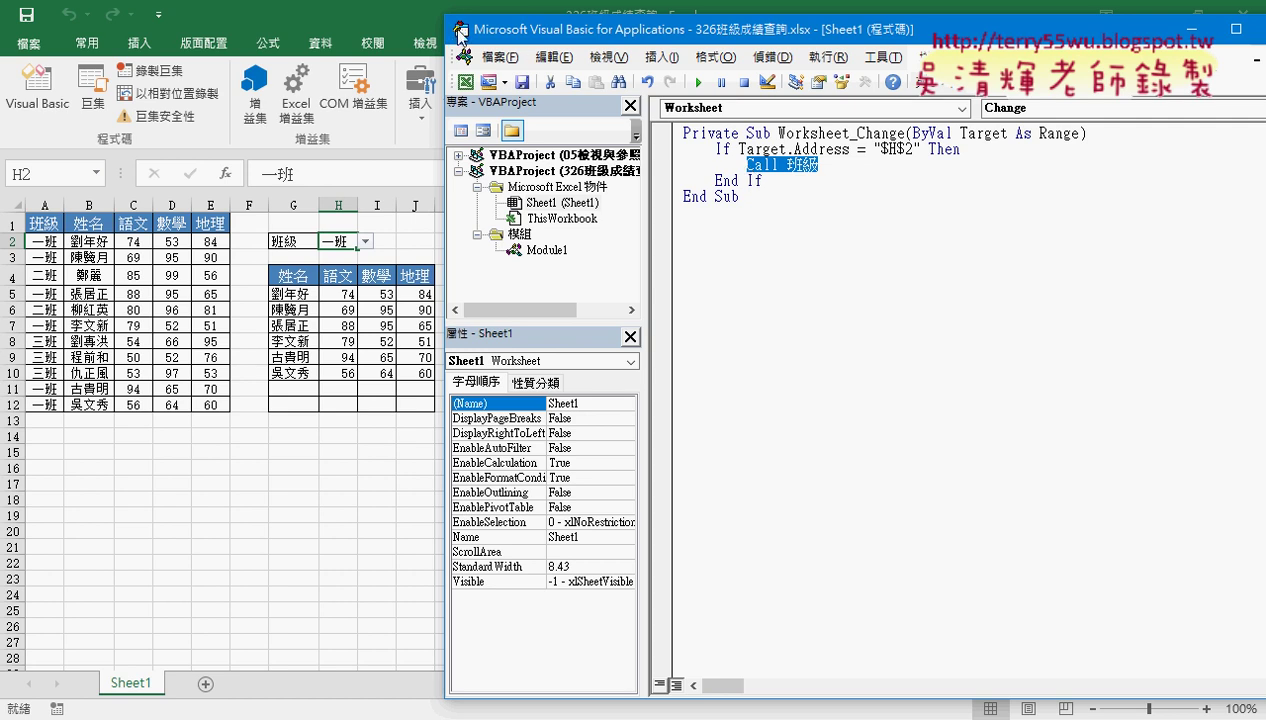
Step: Show Module1's 班級 code, look over the k = k + 1 line, and move the VBA window down slightly
left_click(543, 251)
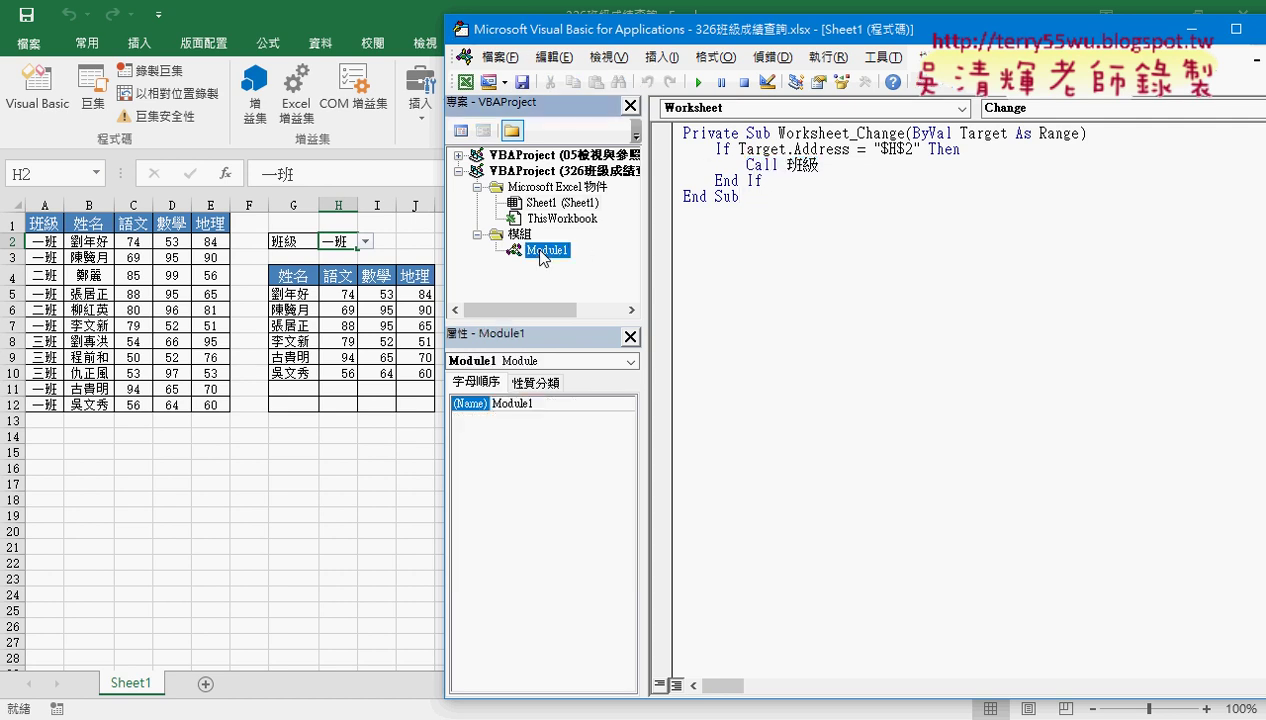
double_click(540, 252)
left_click(866, 281)
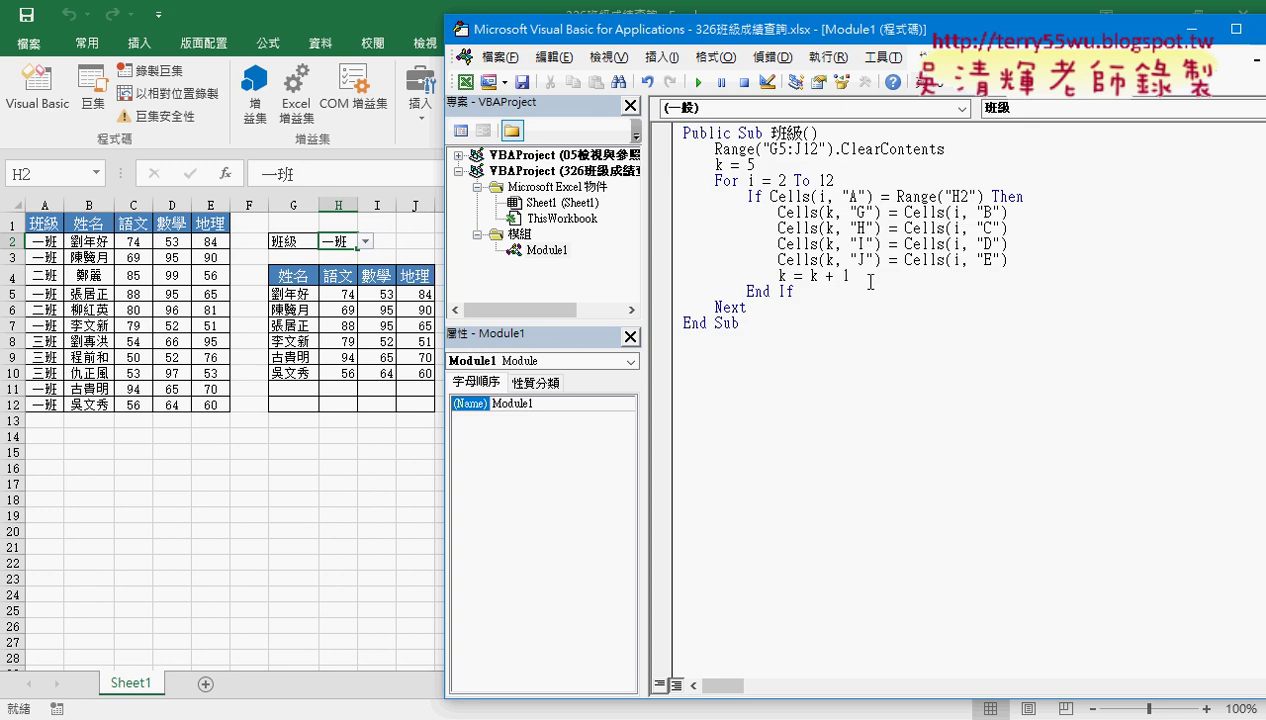
key("Left")
left_click(833, 341)
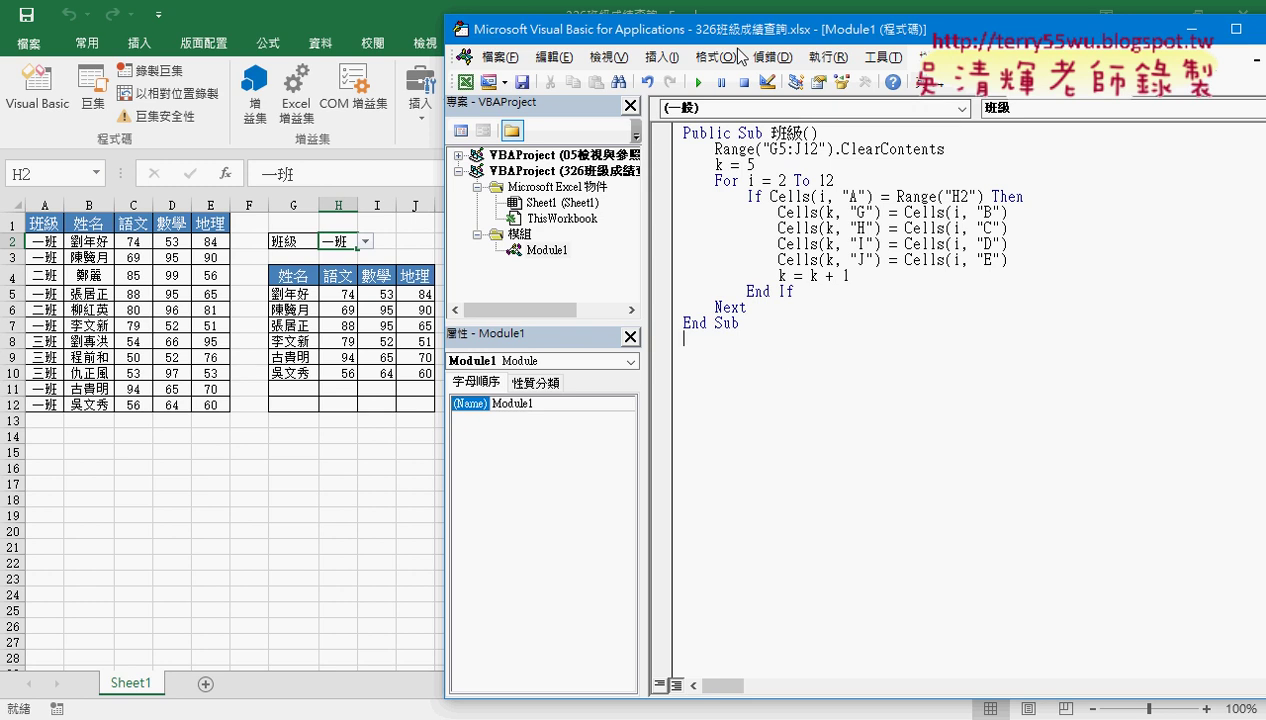
mouse_move(720, 30)
left_mouse_down()
mouse_move(720, 55)
mouse_move(653, 47)
left_mouse_up()
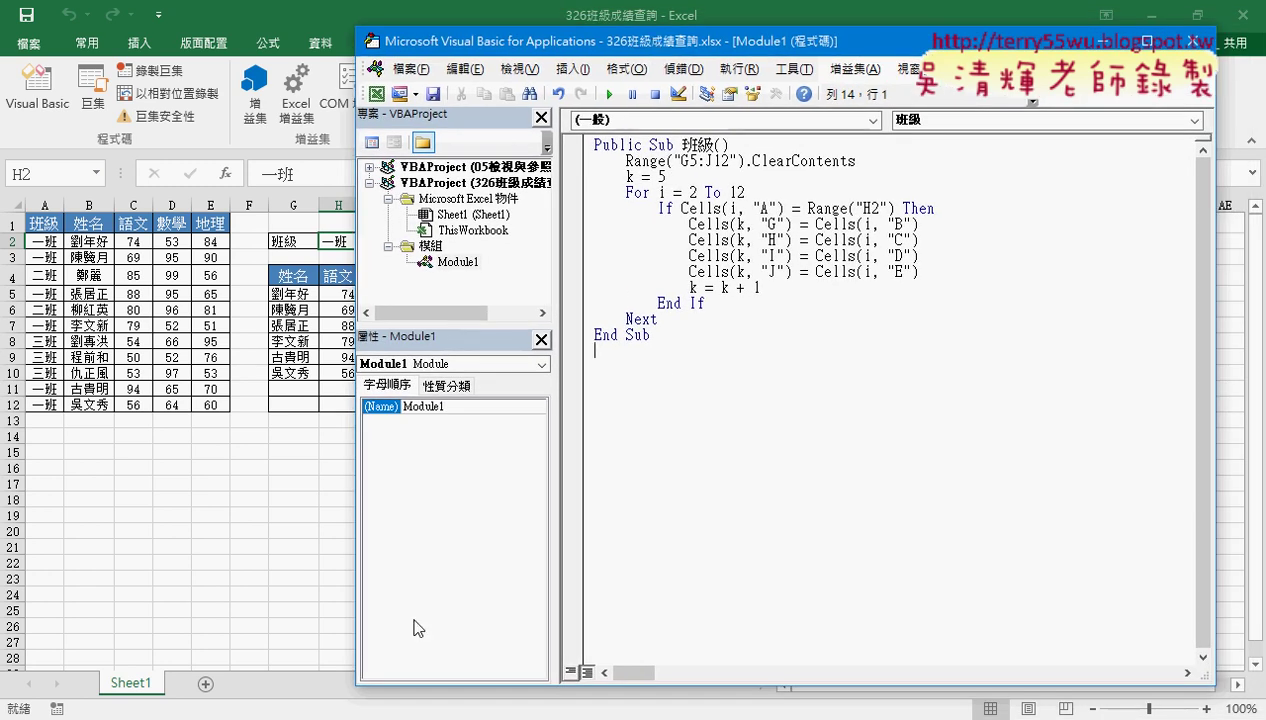
Step: Bring up the 05檢視參照函數 folder window from the File Explorer taskbar thumbnails
left_click(267, 715)
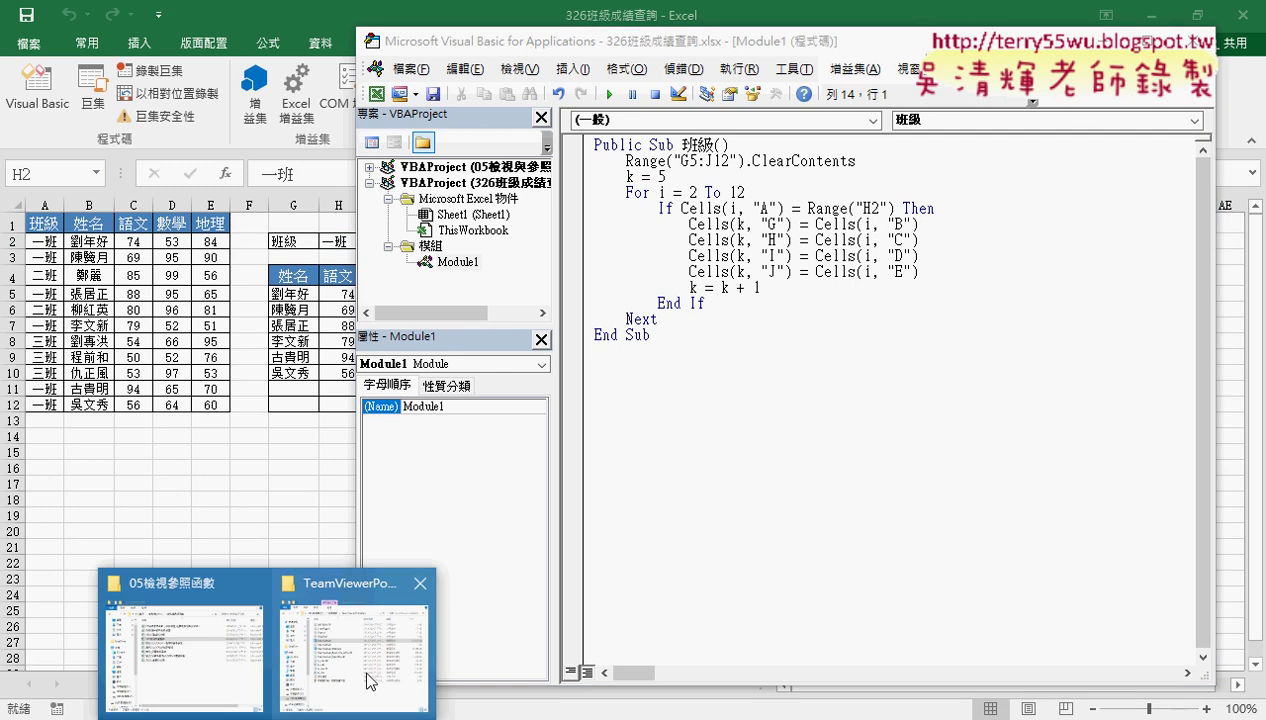
left_click(205, 660)
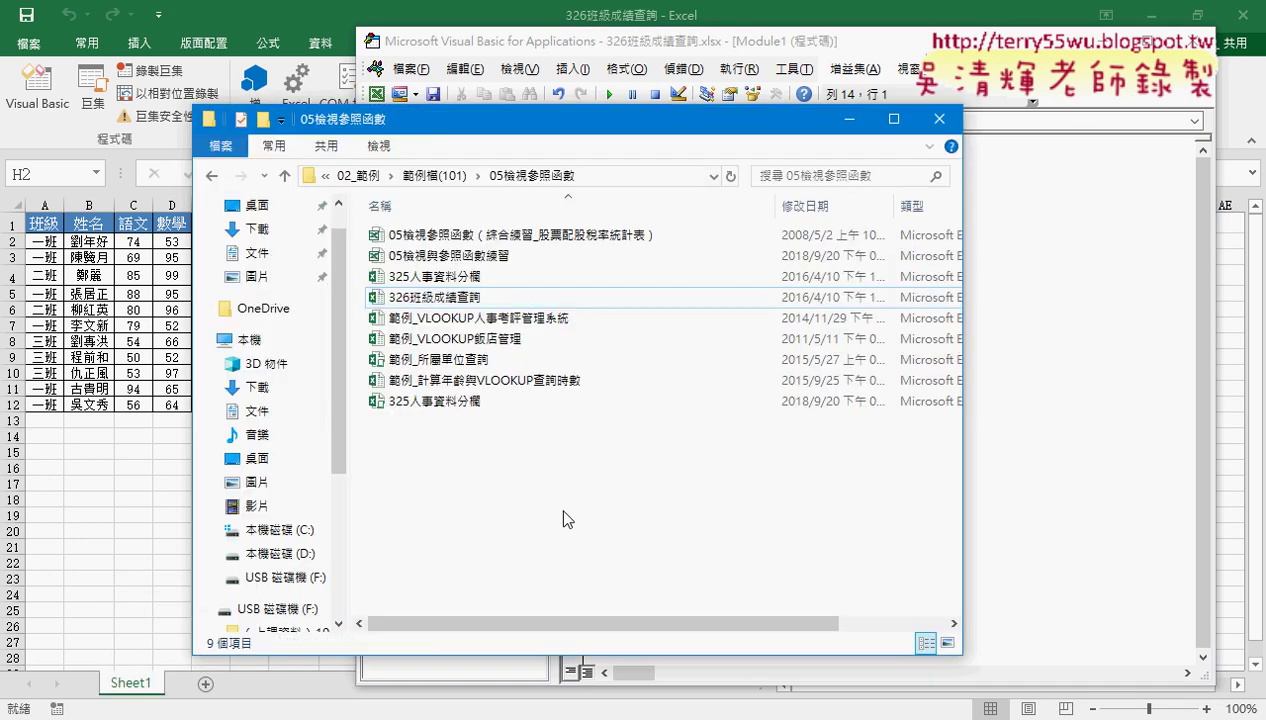